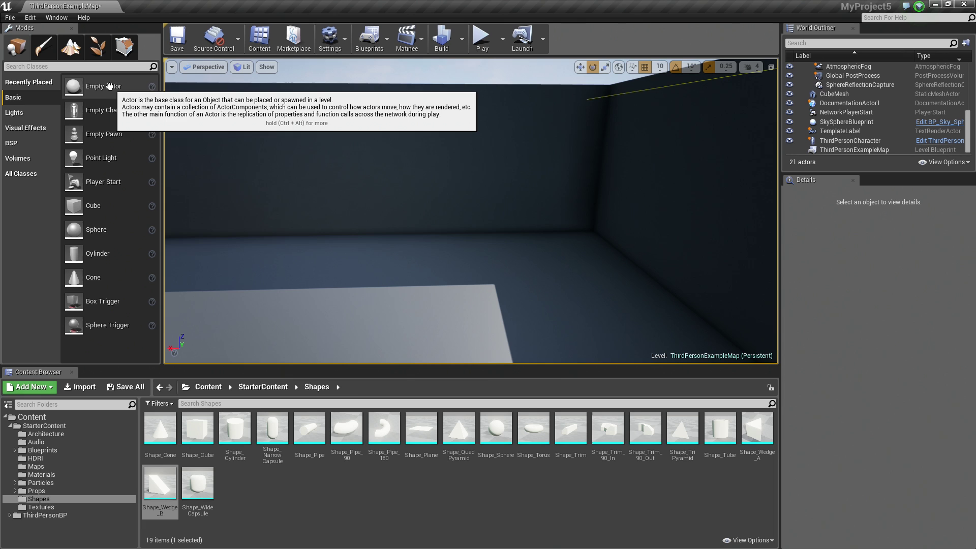
Drop an Empty Actor into the room and focus the view on it
{"action": "left_click_drag", "start_coordinate": [89, 85], "coordinate": [256, 145]}
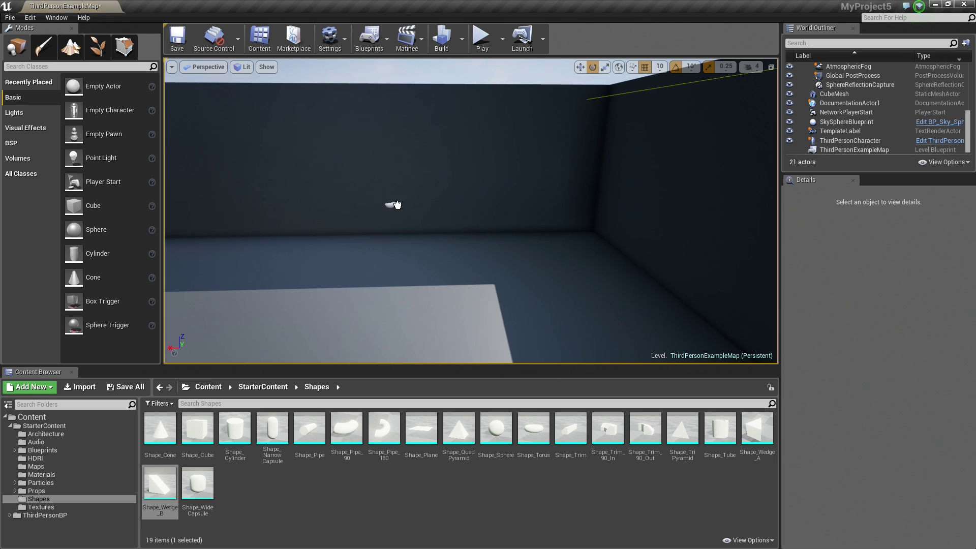
{"action": "left_click_drag", "start_coordinate": [552, 254], "coordinate": [552, 254]}
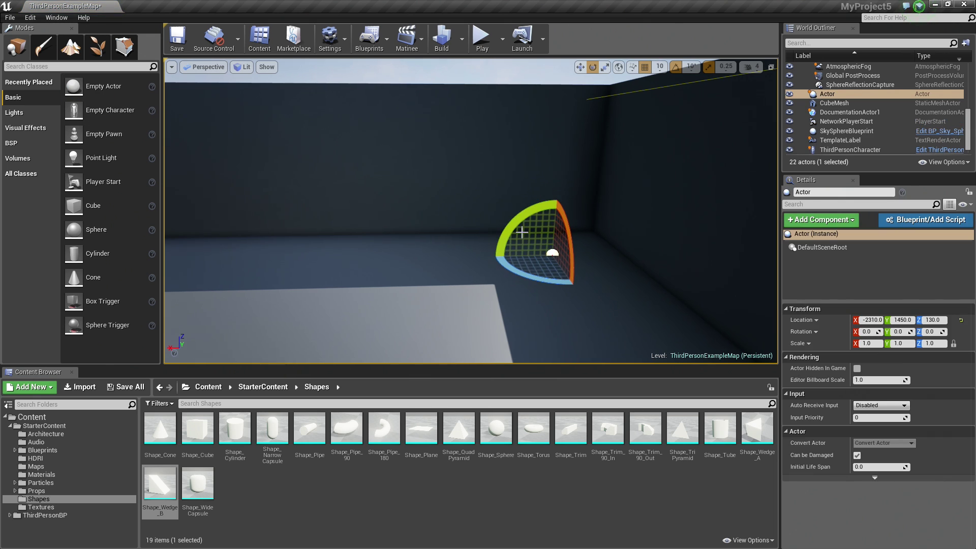
{"action": "key", "text": "w"}
{"action": "key", "text": "f"}
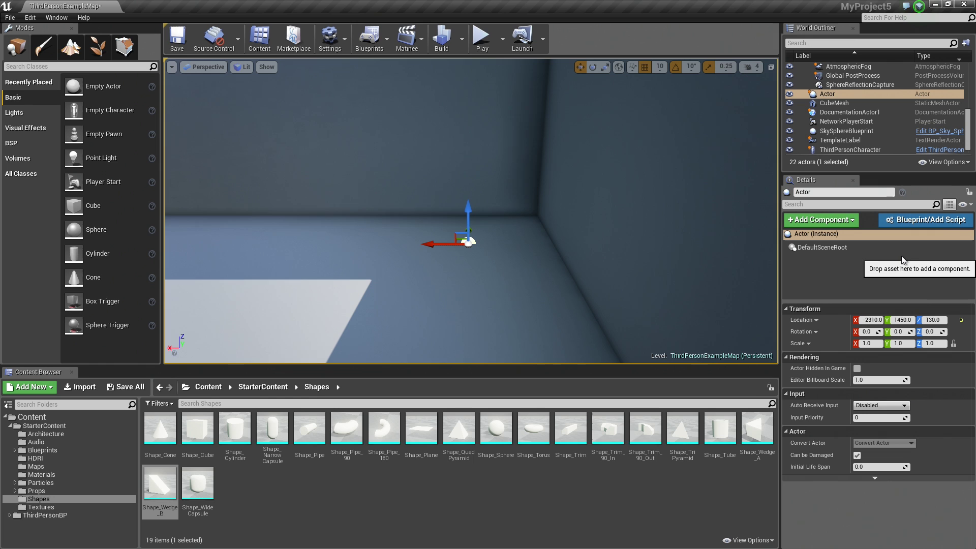
Add a Scene component to the actor and name it Root
{"action": "left_click", "coordinate": [815, 221]}
{"action": "type", "text": "SC"}
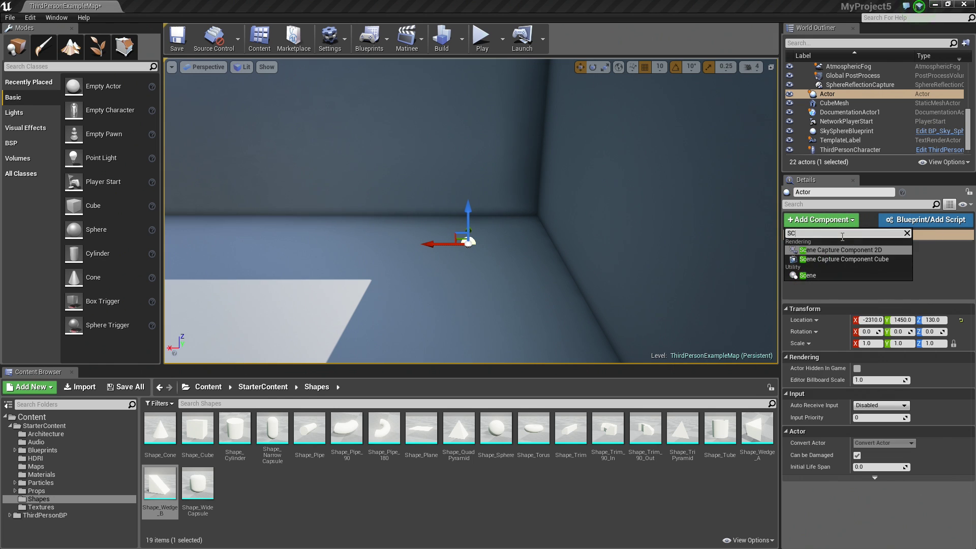
{"action": "key", "text": "BackSpace"}
{"action": "key", "text": "BackSpace"}
{"action": "type", "text": "scen"}
{"action": "left_click", "coordinate": [815, 275]}
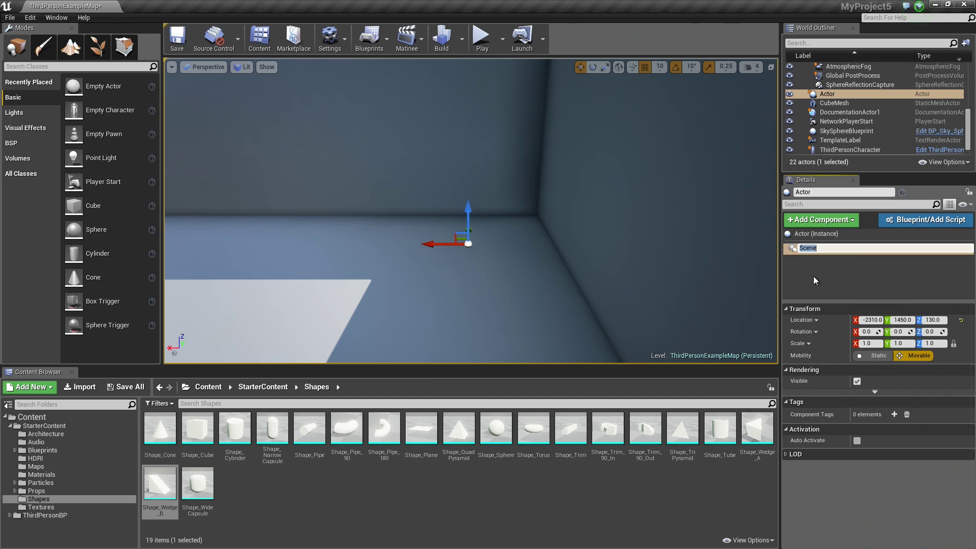
{"action": "type", "text": "Root"}
{"action": "key", "text": "Return"}
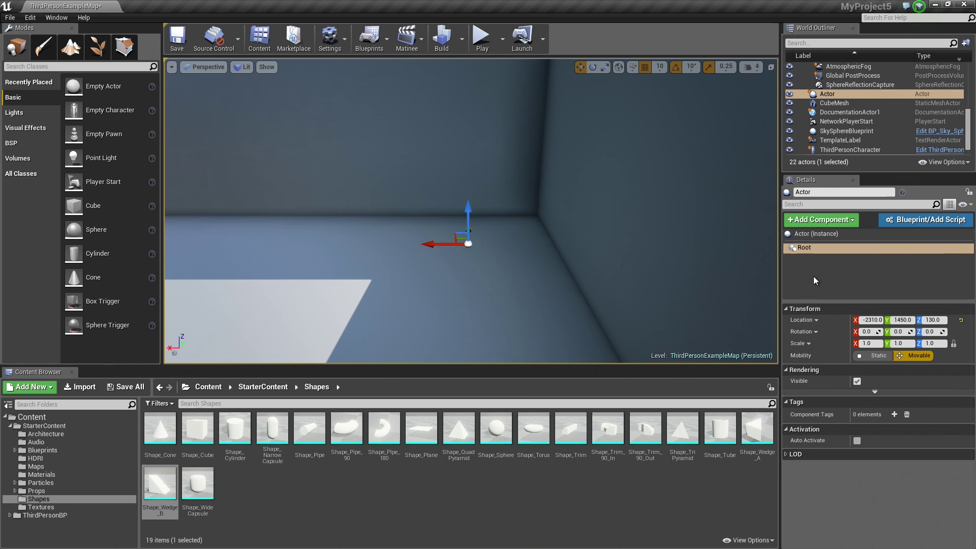
Add a Point Light component raised to Z 80 above Root
{"action": "left_click", "coordinate": [817, 221]}
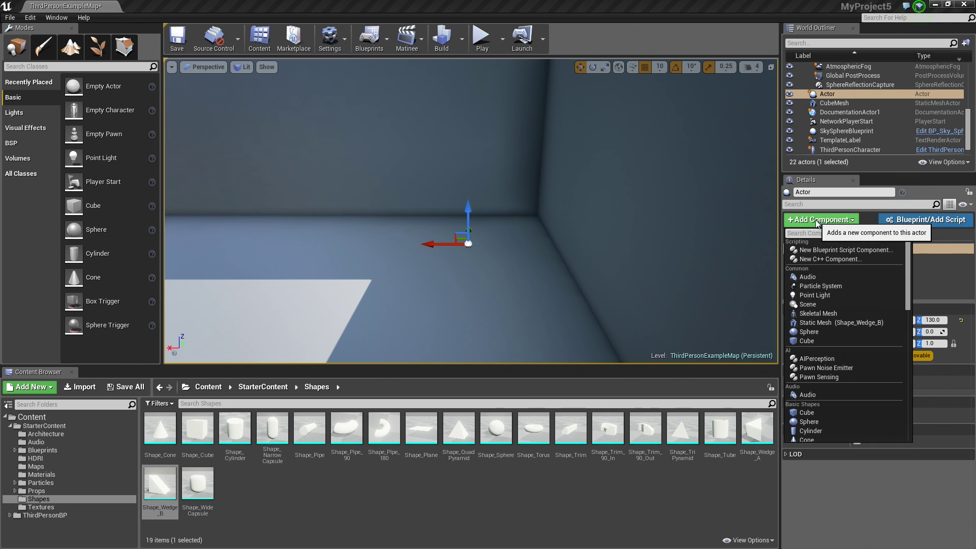
{"action": "left_click", "coordinate": [838, 294]}
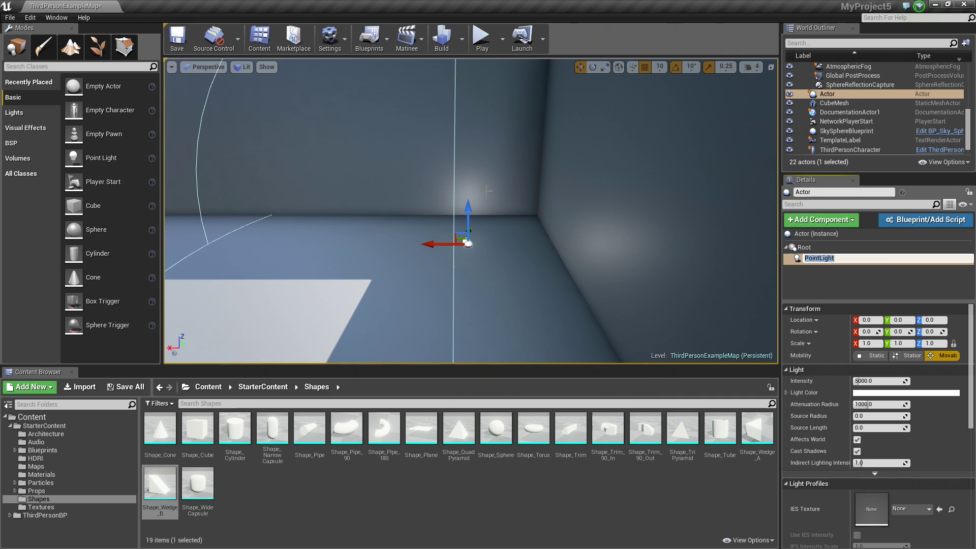
{"action": "left_click_drag", "start_coordinate": [469, 207], "coordinate": [467, 187]}
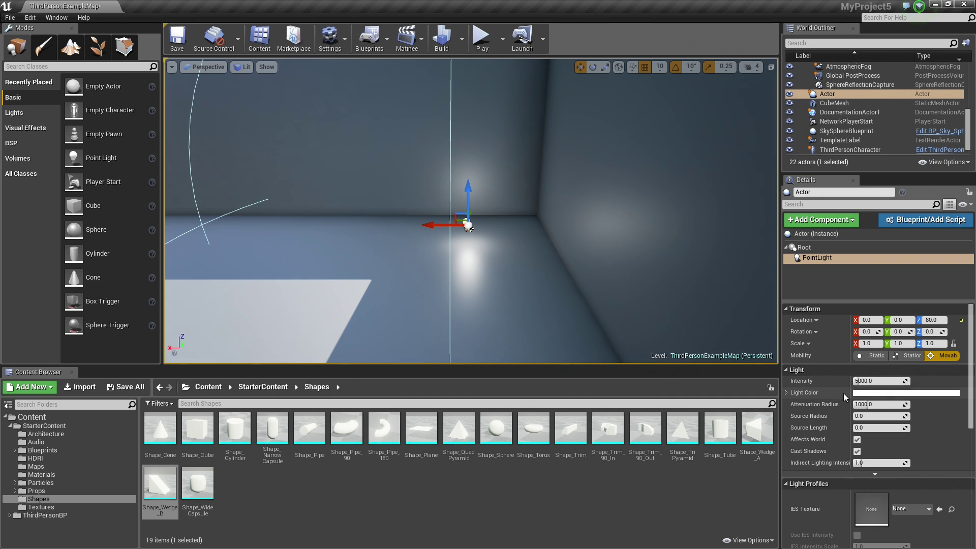
Make the point light yellow and turn off Cast Shadows
{"action": "left_click", "coordinate": [883, 394]}
{"action": "mouse_move", "coordinate": [803, 399]}
{"action": "left_mouse_down"}
{"action": "mouse_move", "coordinate": [803, 425]}
{"action": "mouse_move", "coordinate": [817, 415]}
{"action": "mouse_move", "coordinate": [802, 440]}
{"action": "mouse_move", "coordinate": [821, 434]}
{"action": "mouse_move", "coordinate": [810, 434]}
{"action": "left_mouse_up"}
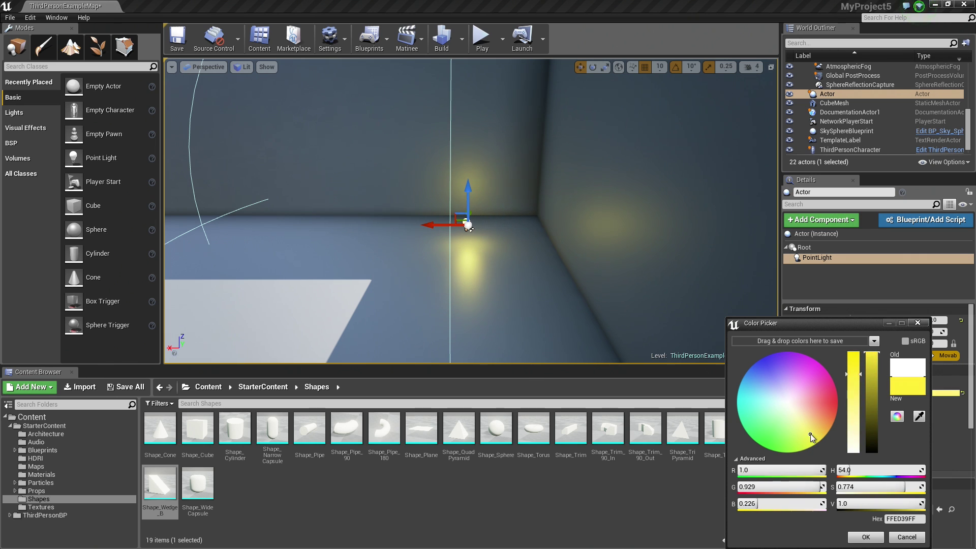
{"action": "left_click", "coordinate": [868, 538]}
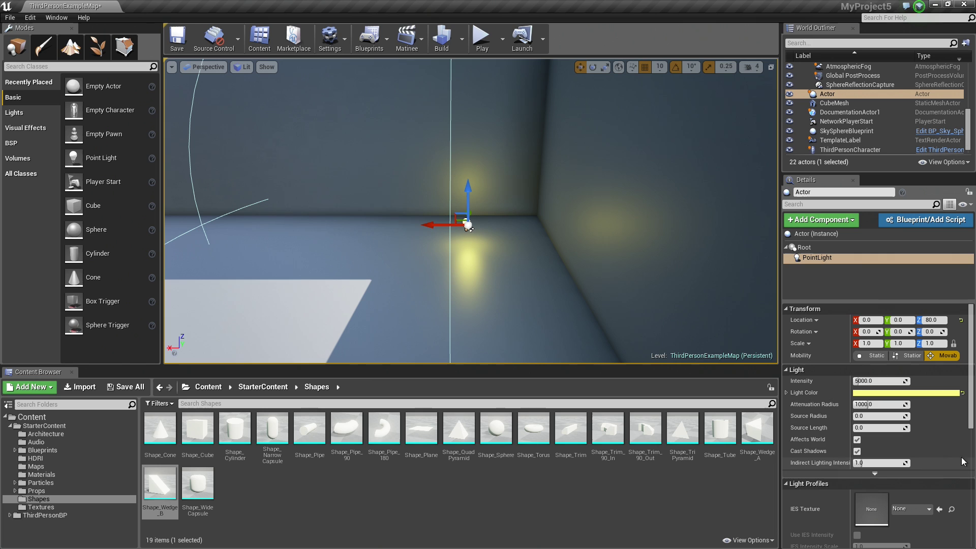
{"action": "left_click", "coordinate": [856, 451]}
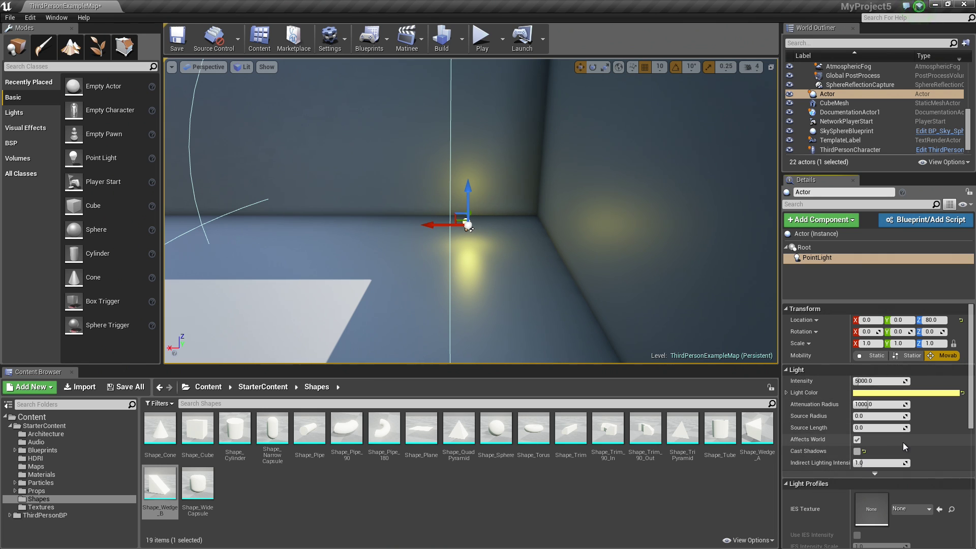
Add a Shape_Wedge_B static mesh component, raise it, and rotate it -90° on Z
{"action": "left_click", "coordinate": [813, 226]}
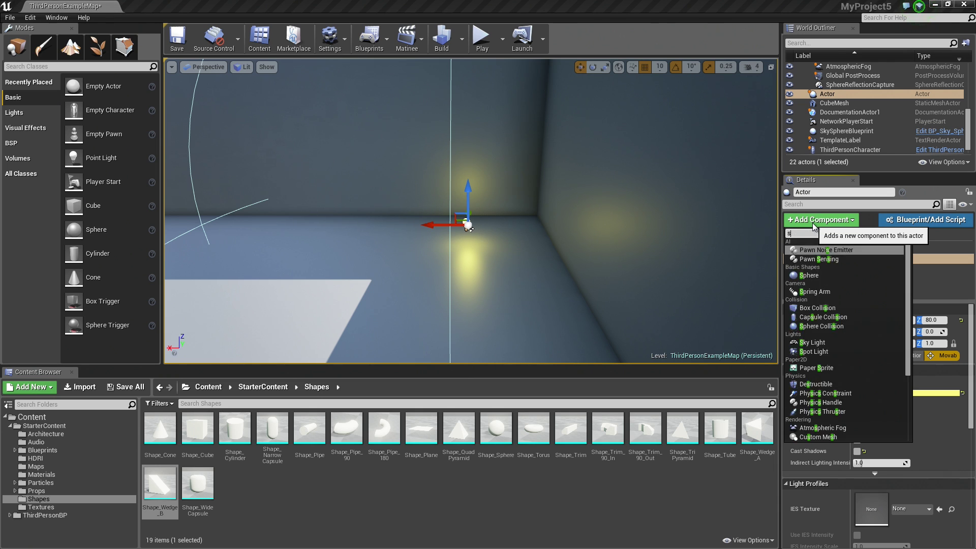
{"action": "type", "text": "stat"}
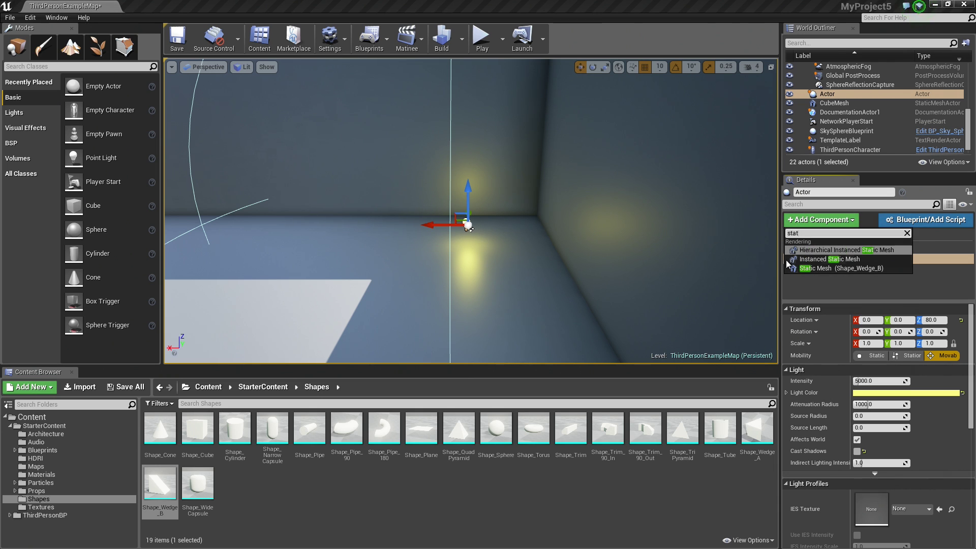
{"action": "left_click", "coordinate": [814, 268]}
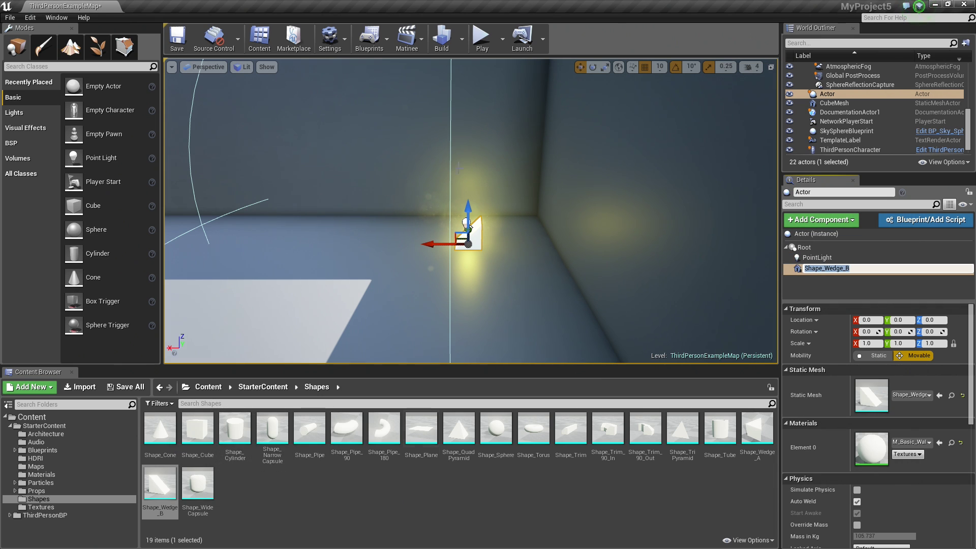
{"action": "key", "text": "Return"}
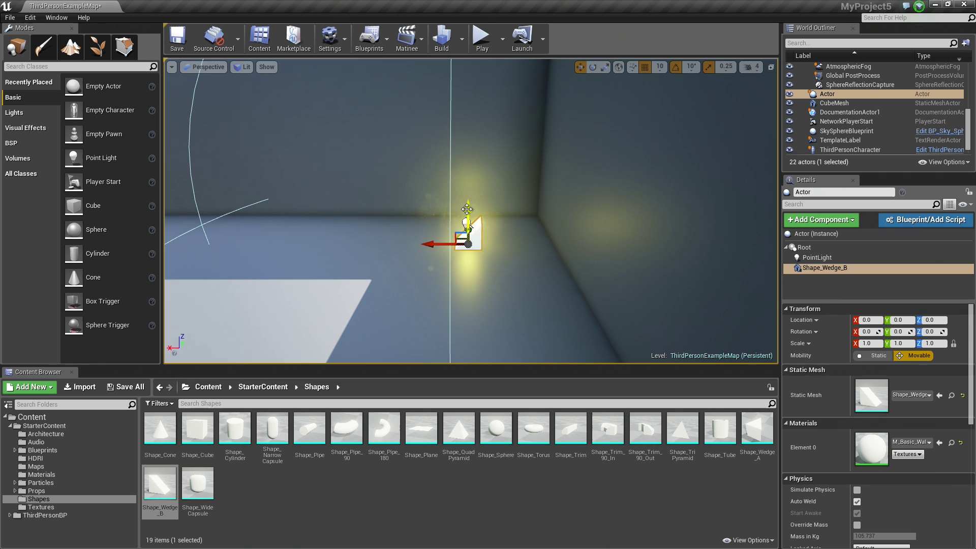
{"action": "left_click_drag", "start_coordinate": [467, 222], "coordinate": [470, 194]}
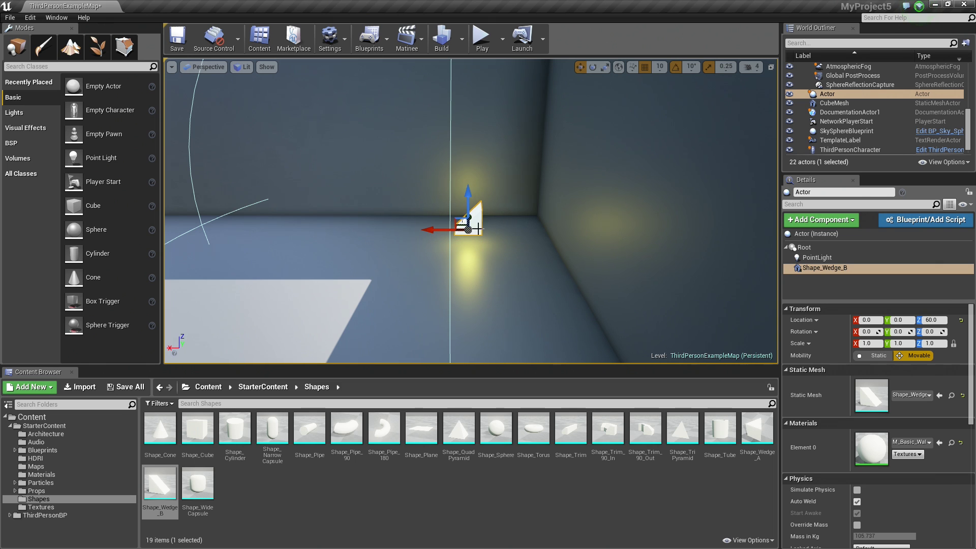
{"action": "key", "text": "e"}
{"action": "mouse_move", "coordinate": [477, 228]}
{"action": "left_mouse_down"}
{"action": "mouse_move", "coordinate": [488, 210]}
{"action": "mouse_move", "coordinate": [497, 271]}
{"action": "left_mouse_up"}
Scale the wedge to 0.5 and raise it to Z 80
{"action": "key", "text": "w"}
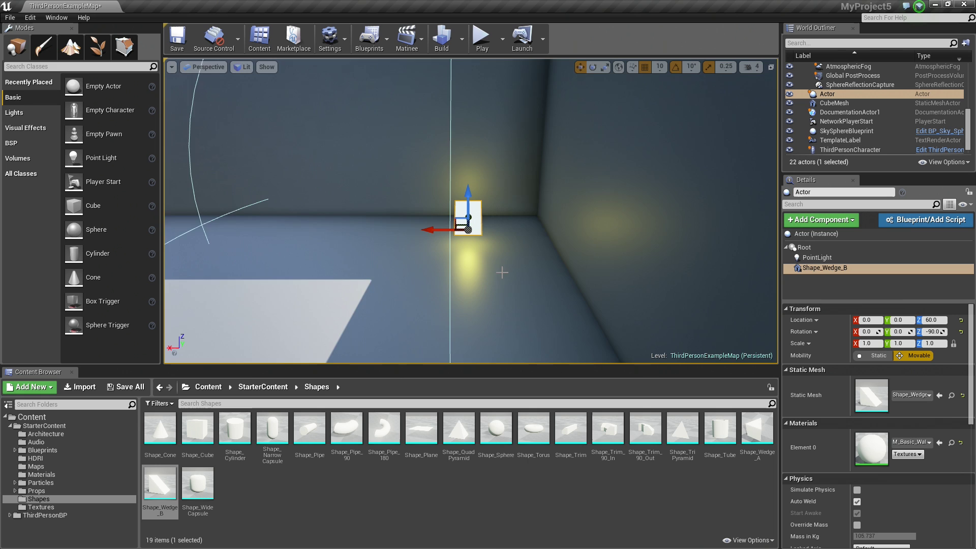
{"action": "mouse_move", "coordinate": [504, 276]}
{"action": "right_mouse_down"}
{"action": "mouse_move", "coordinate": [534, 260]}
{"action": "mouse_move", "coordinate": [527, 252]}
{"action": "right_mouse_up"}
{"action": "type", "text": "5"}
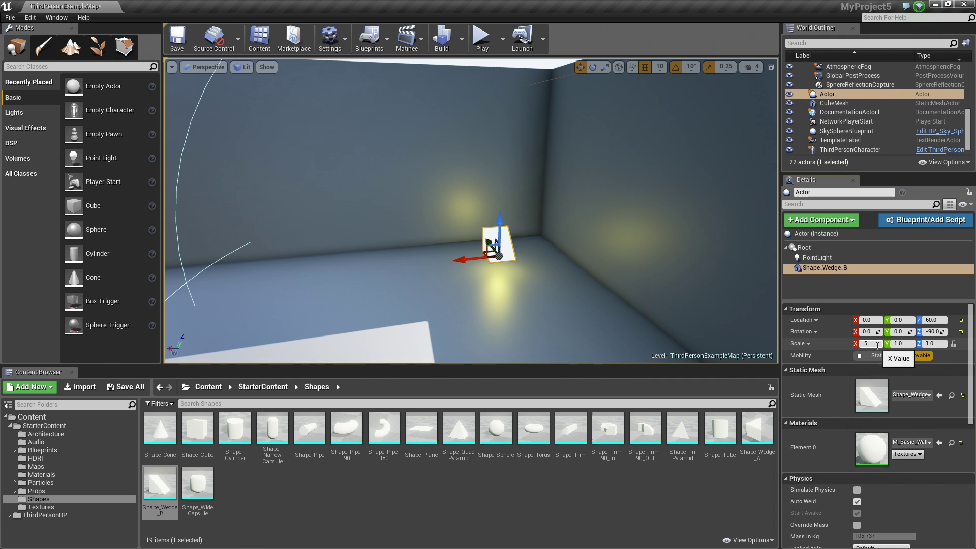
{"action": "key", "text": "Return"}
{"action": "right_click_drag", "start_coordinate": [535, 229], "coordinate": [487, 222]}
{"action": "left_click_drag", "start_coordinate": [462, 231], "coordinate": [463, 221]}
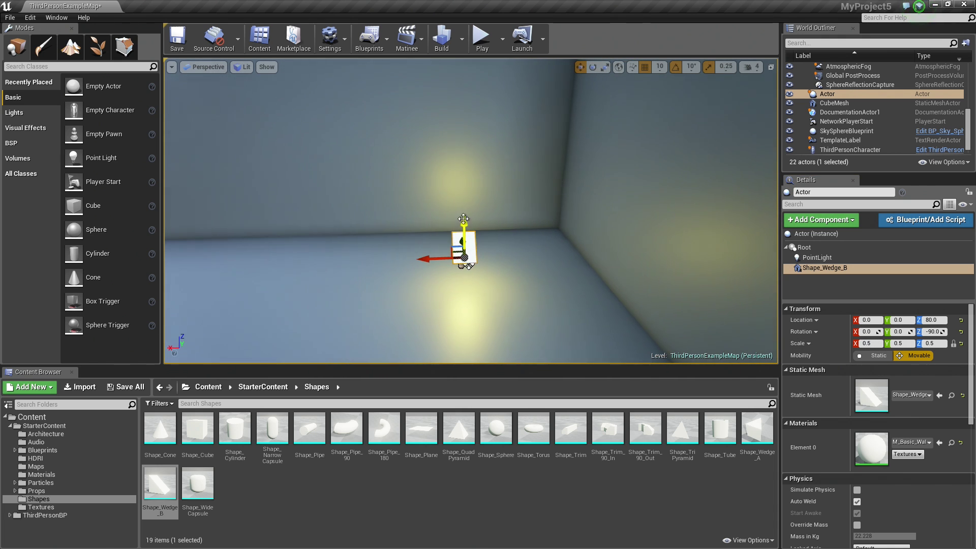
Apply the M_Metal_Gold material to the wedge's Element 0
{"action": "left_click", "coordinate": [919, 445]}
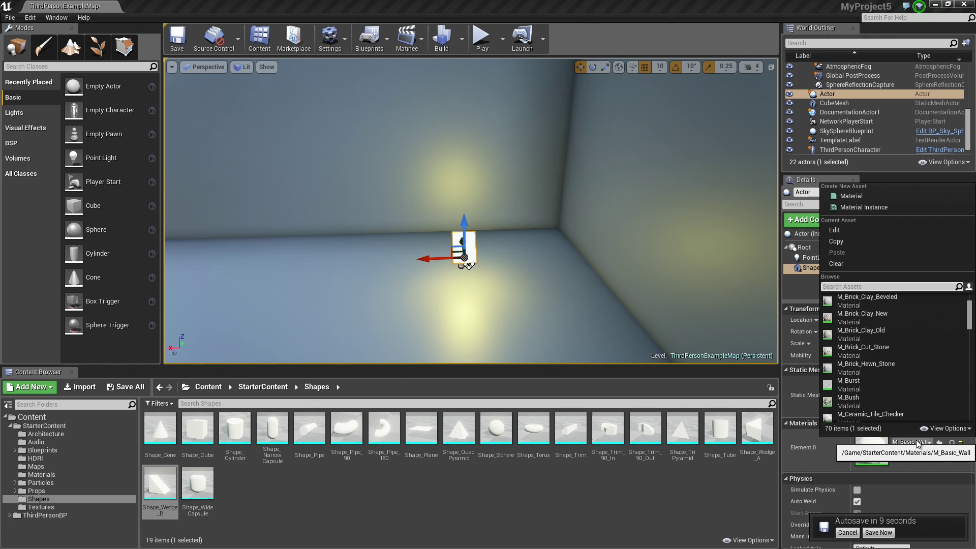
{"action": "type", "text": "gold"}
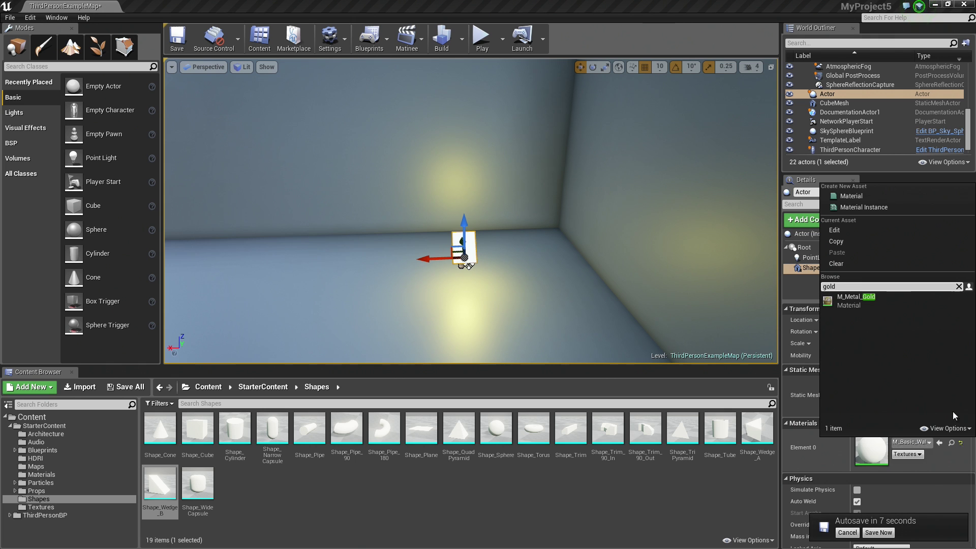
{"action": "left_click", "coordinate": [859, 297]}
{"action": "left_click_drag", "start_coordinate": [496, 229], "coordinate": [457, 229], "text": "alt"}
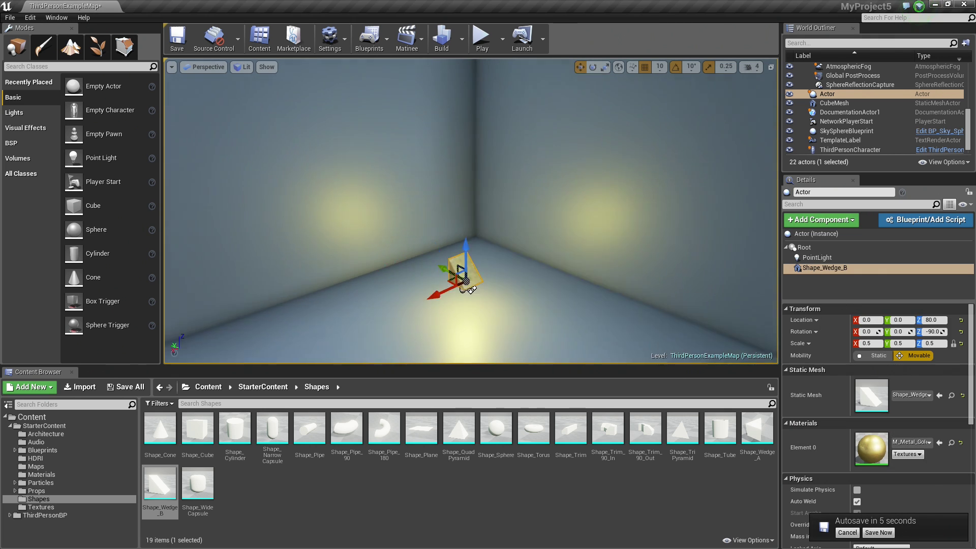
Deselect the actor and save the level with Ctrl+S
{"action": "key", "text": "Escape"}
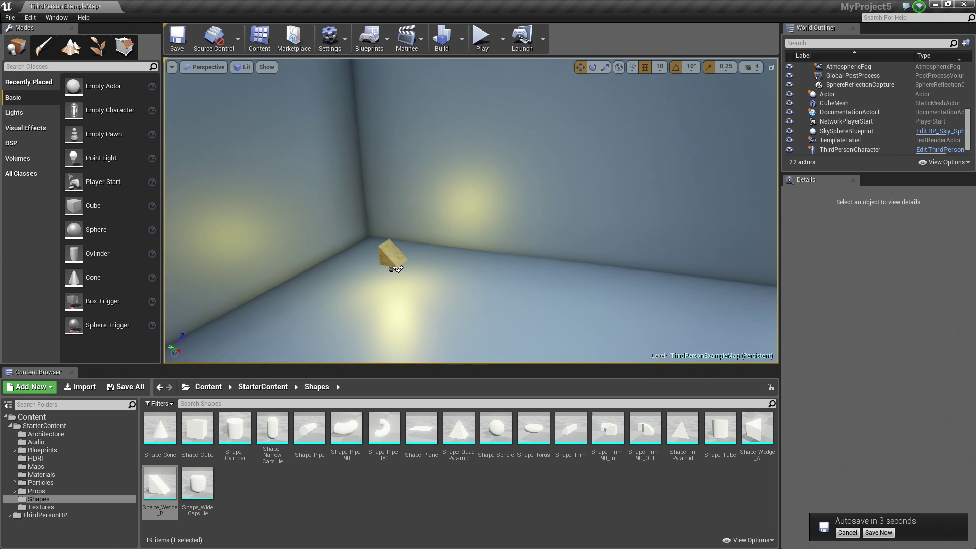
{"action": "mouse_move", "coordinate": [432, 265]}
{"action": "left_mouse_down"}
{"action": "mouse_move", "coordinate": [510, 274]}
{"action": "mouse_move", "coordinate": [384, 285]}
{"action": "mouse_move", "coordinate": [475, 258]}
{"action": "left_mouse_up"}
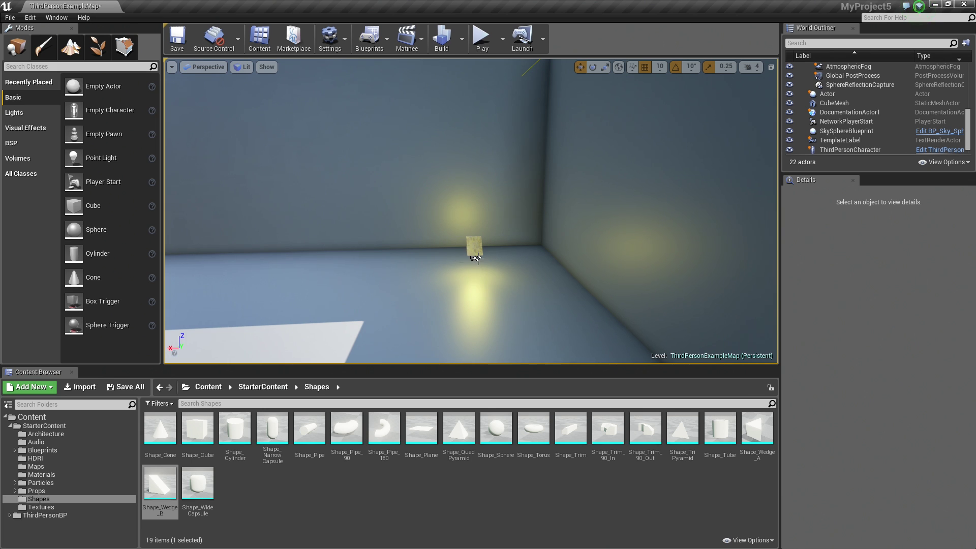
{"action": "key", "text": "ctrl+s"}
Add a Rotating Movement component to the Actor, spinning at yaw rate 180
{"action": "left_click", "coordinate": [475, 257]}
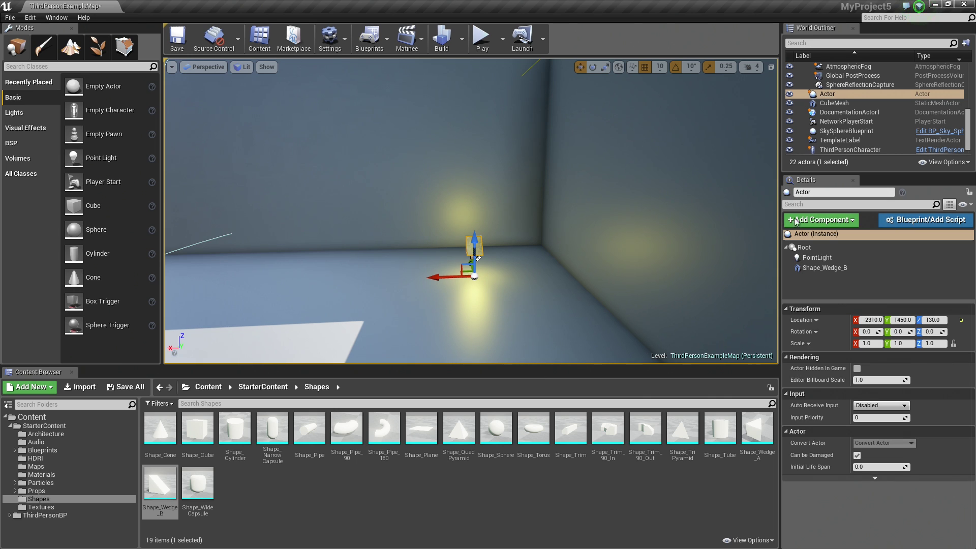
{"action": "left_click", "coordinate": [827, 225]}
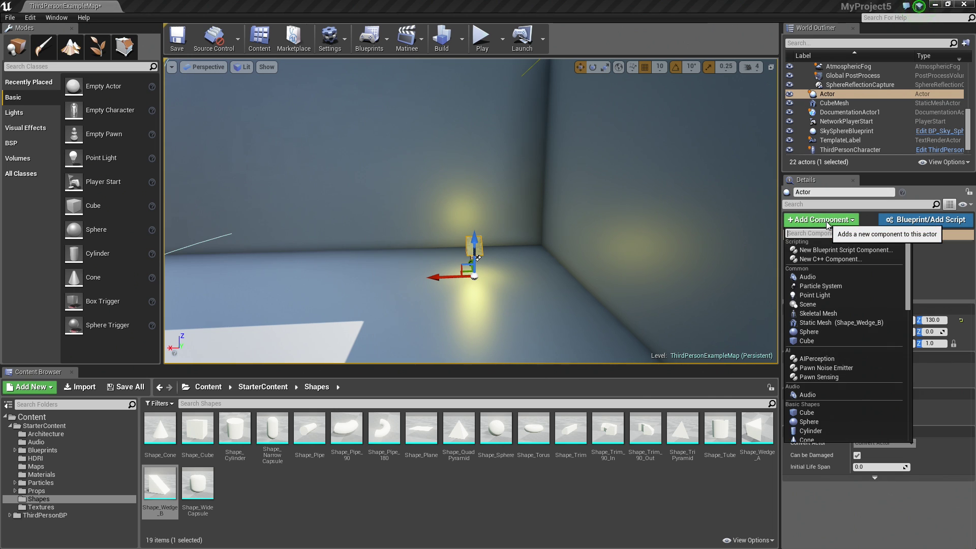
{"action": "type", "text": "rotating moveme"}
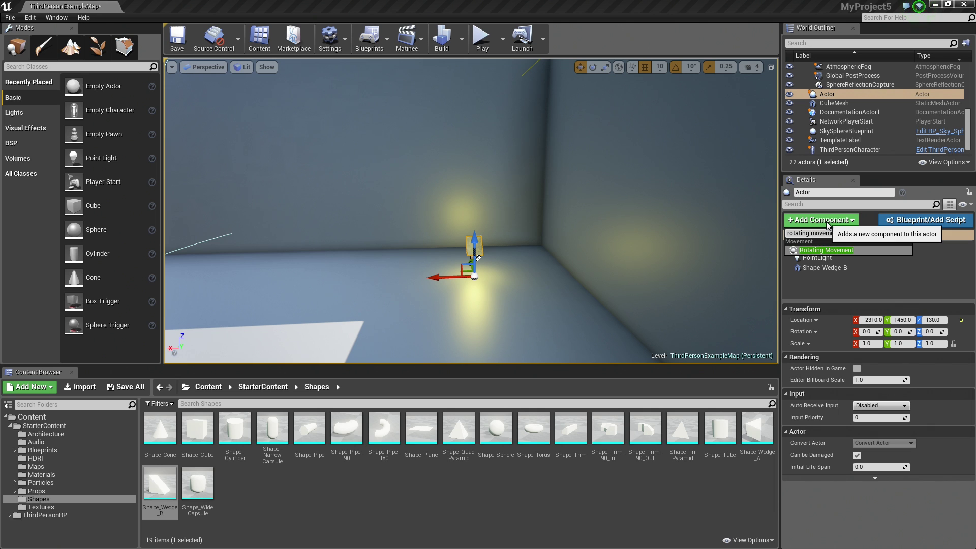
{"action": "key", "text": "Return"}
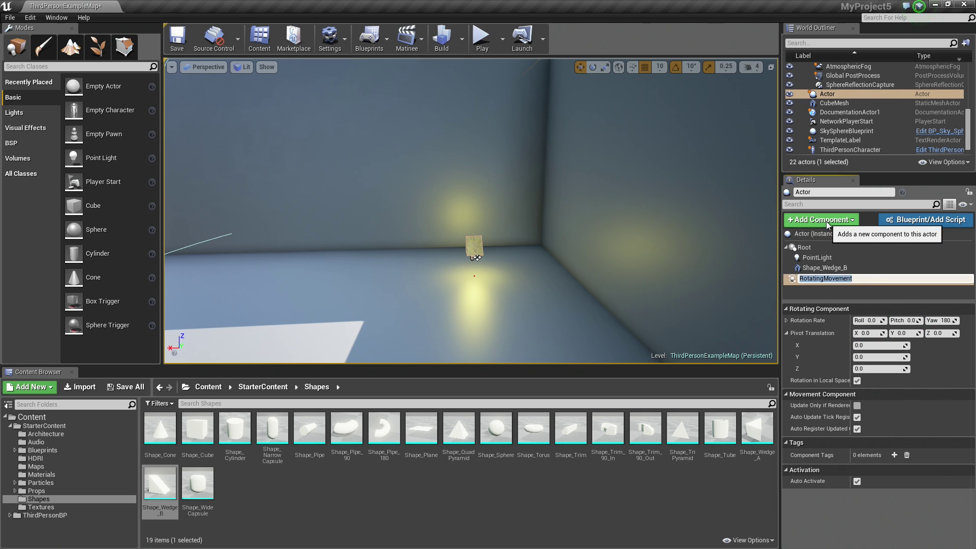
{"action": "left_click", "coordinate": [824, 268]}
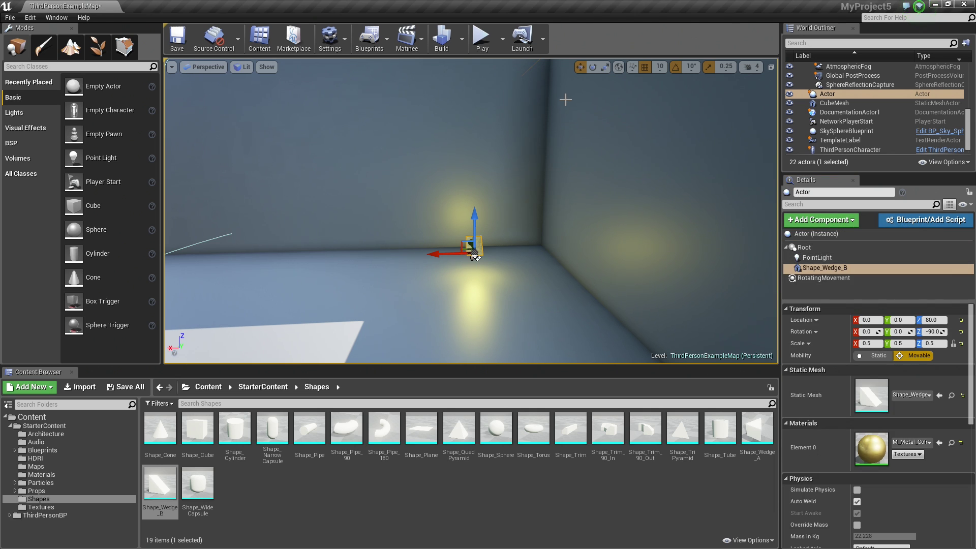
{"action": "left_click", "coordinate": [502, 47]}
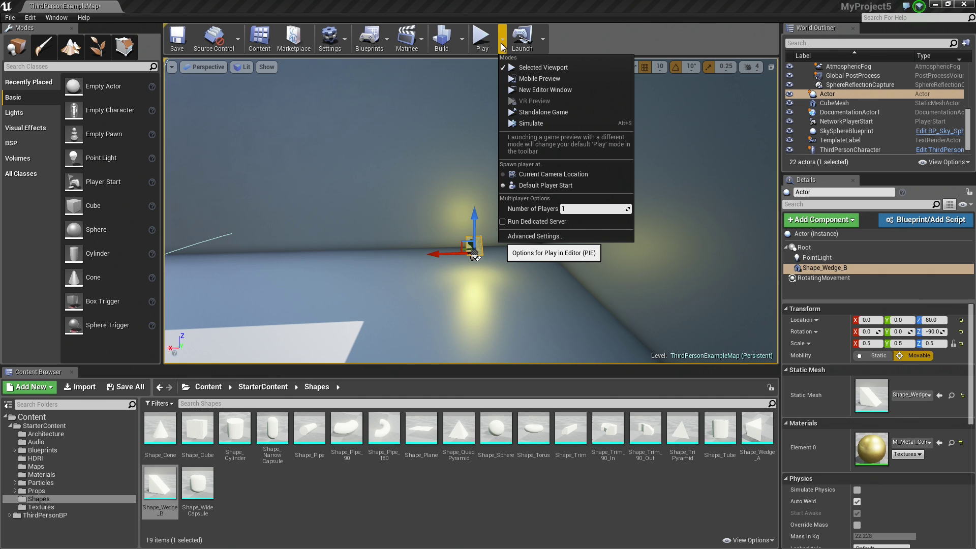
{"action": "left_click", "coordinate": [540, 123]}
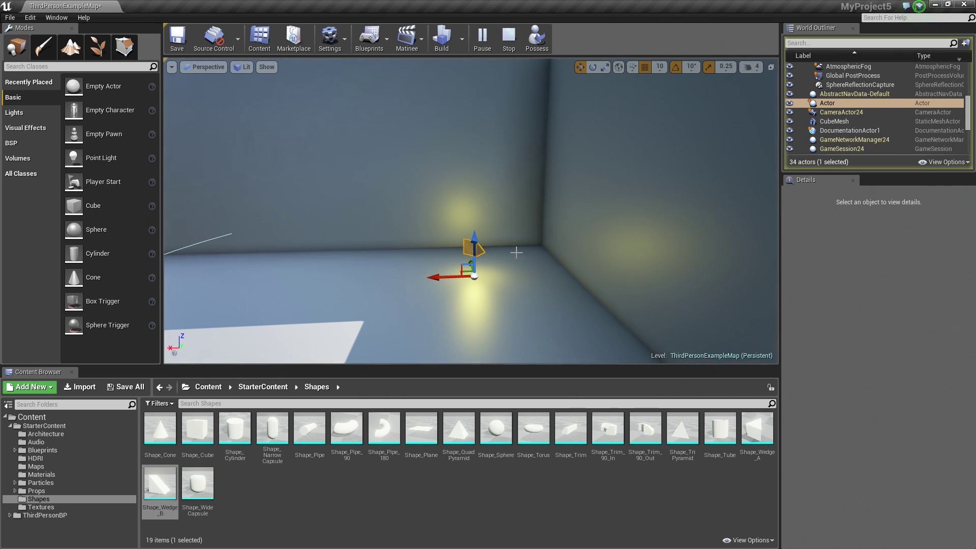
{"action": "left_click_drag", "start_coordinate": [519, 260], "coordinate": [427, 263], "text": "alt"}
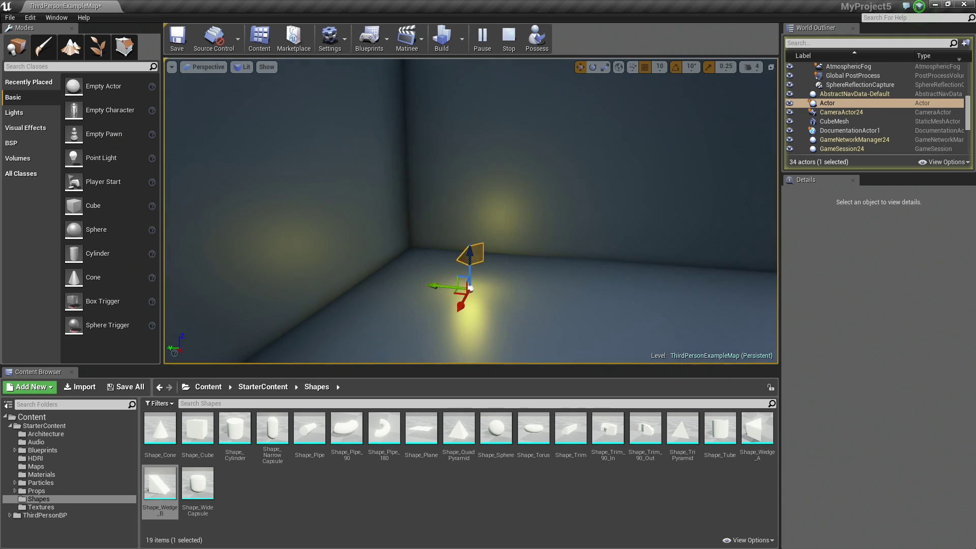
{"action": "left_click_drag", "start_coordinate": [465, 288], "coordinate": [491, 222], "text": "alt"}
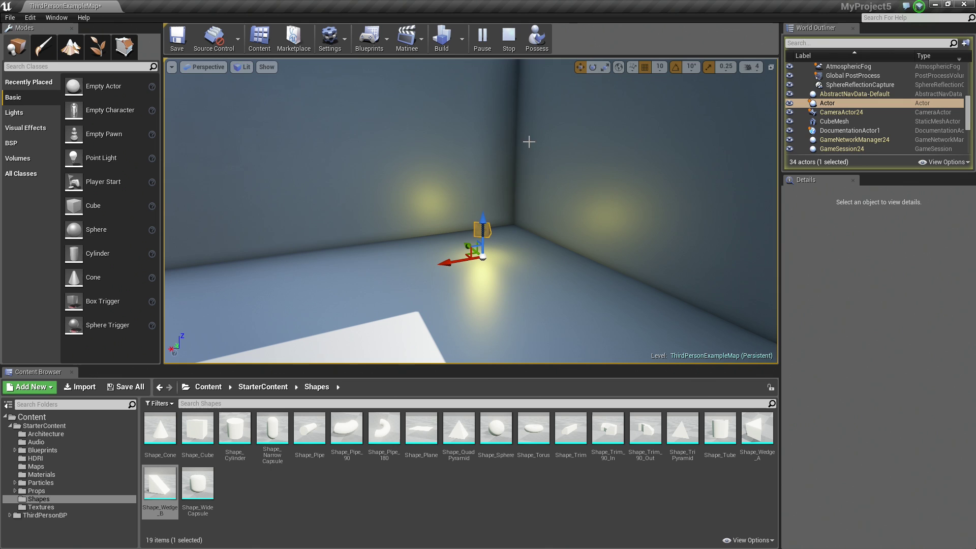
{"action": "left_click", "coordinate": [509, 37]}
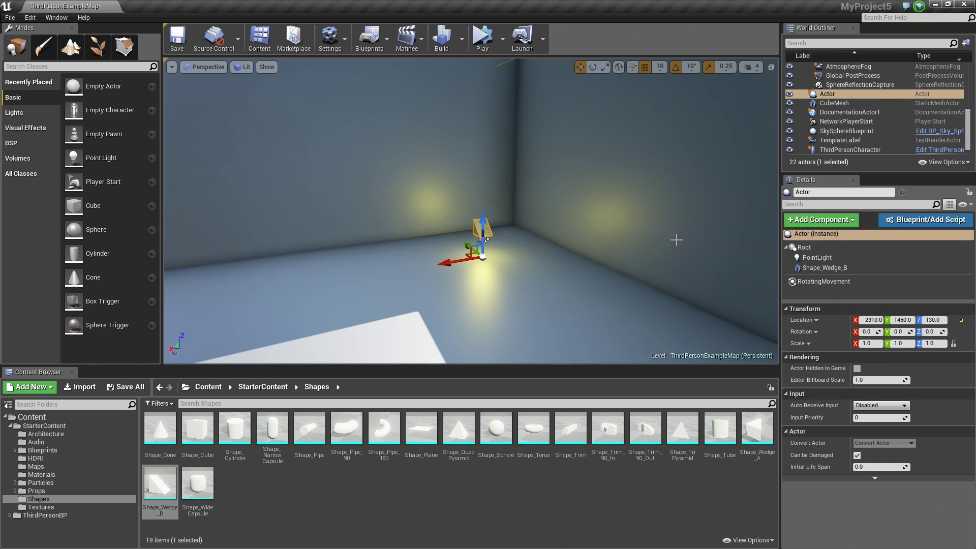
Set the RotatingMovement yaw rotation rate to 25 and test it in Play
{"action": "left_click", "coordinate": [832, 282]}
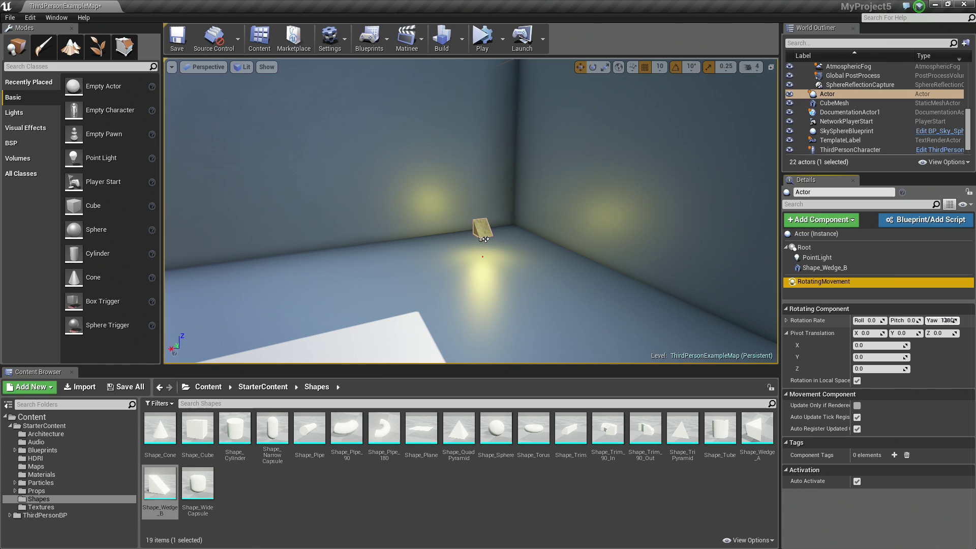
{"action": "left_click", "coordinate": [939, 321]}
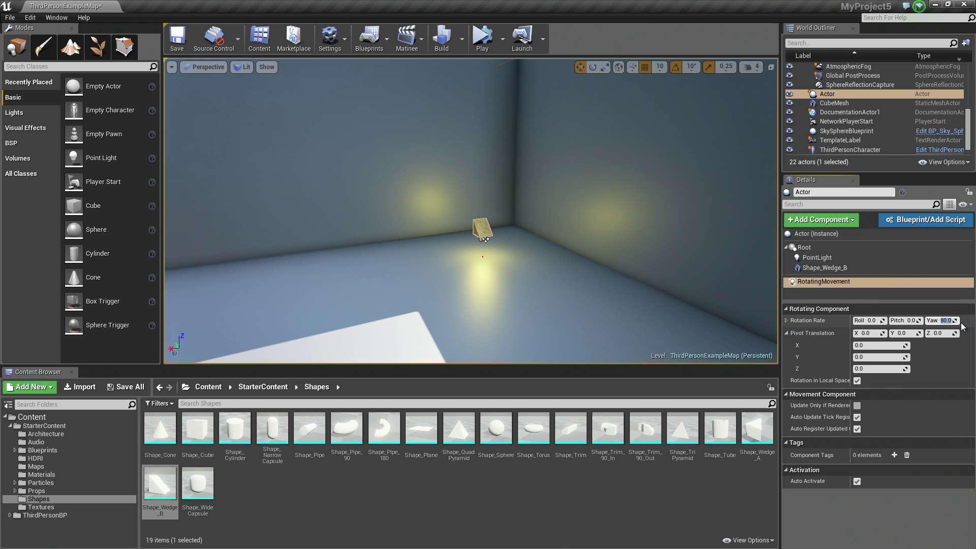
{"action": "type", "text": "25"}
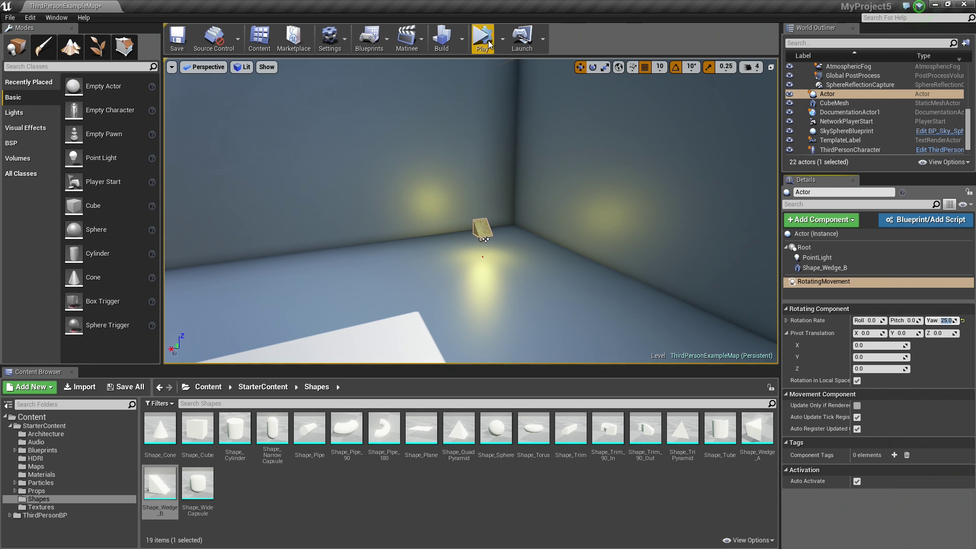
{"action": "left_click", "coordinate": [482, 36]}
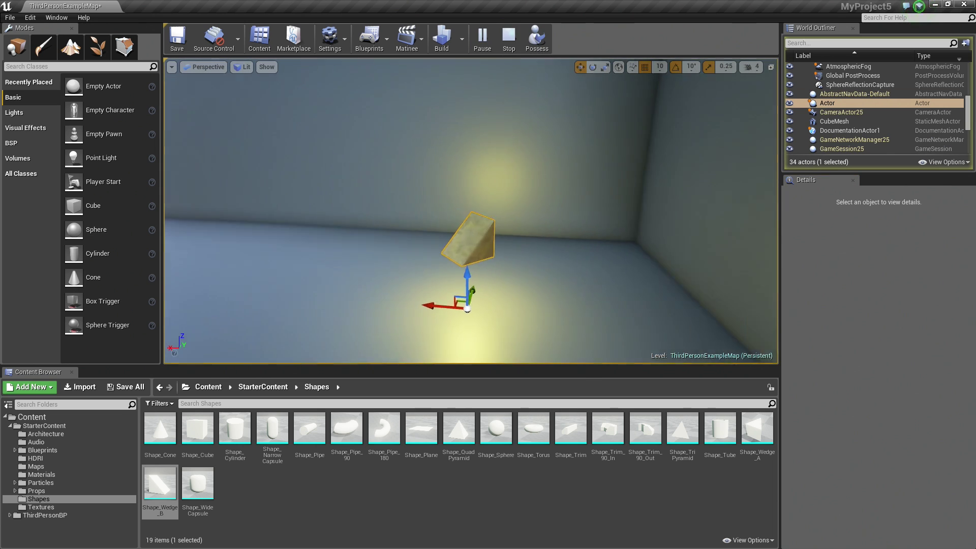
{"action": "left_click", "coordinate": [509, 37]}
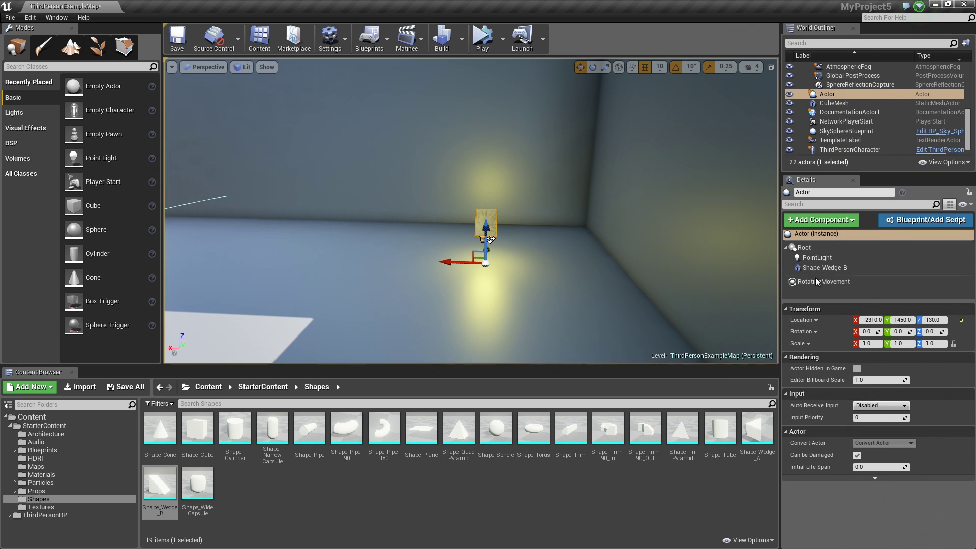
Recheck the yaw rate of 25, then Play and Simulate to watch the slower spin
{"action": "left_click", "coordinate": [828, 281]}
{"action": "left_click", "coordinate": [945, 320]}
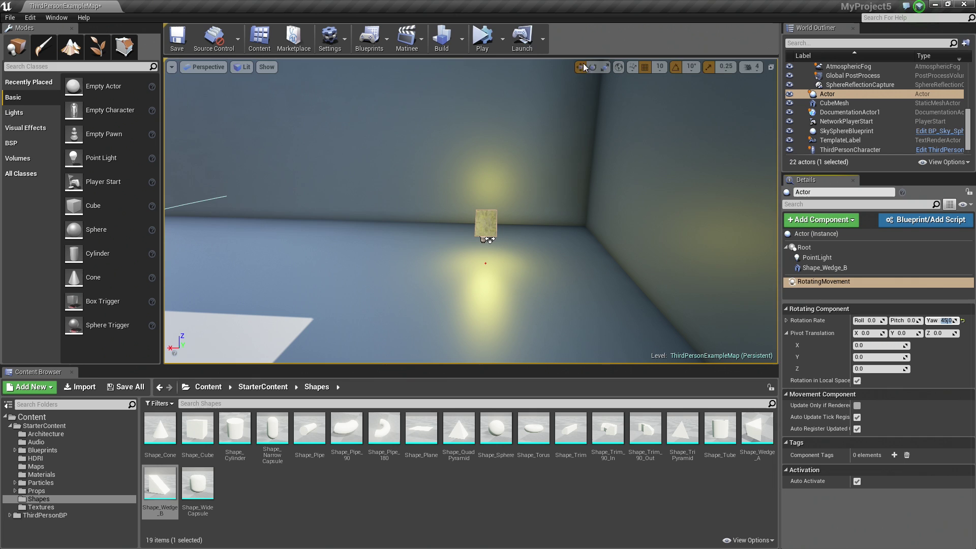
{"action": "left_click", "coordinate": [482, 37]}
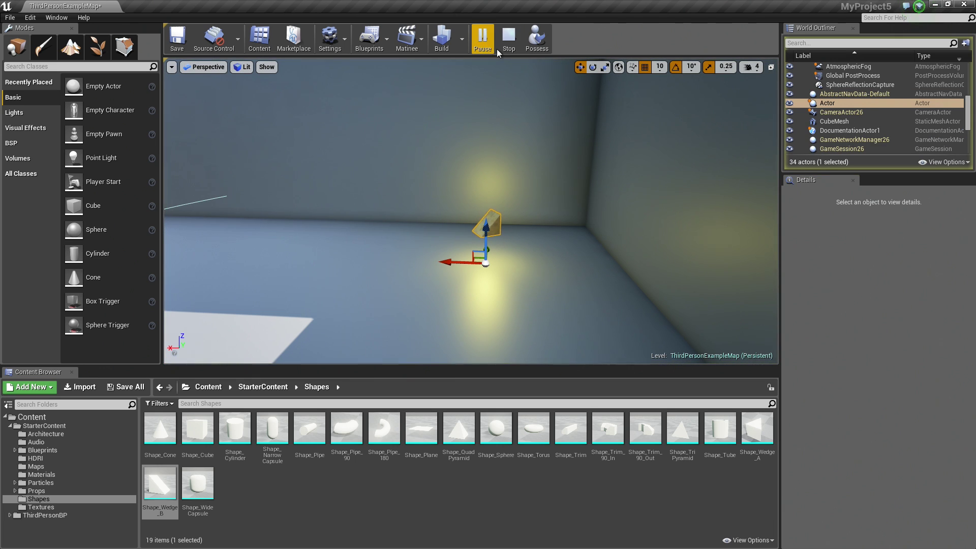
{"action": "left_click", "coordinate": [509, 38]}
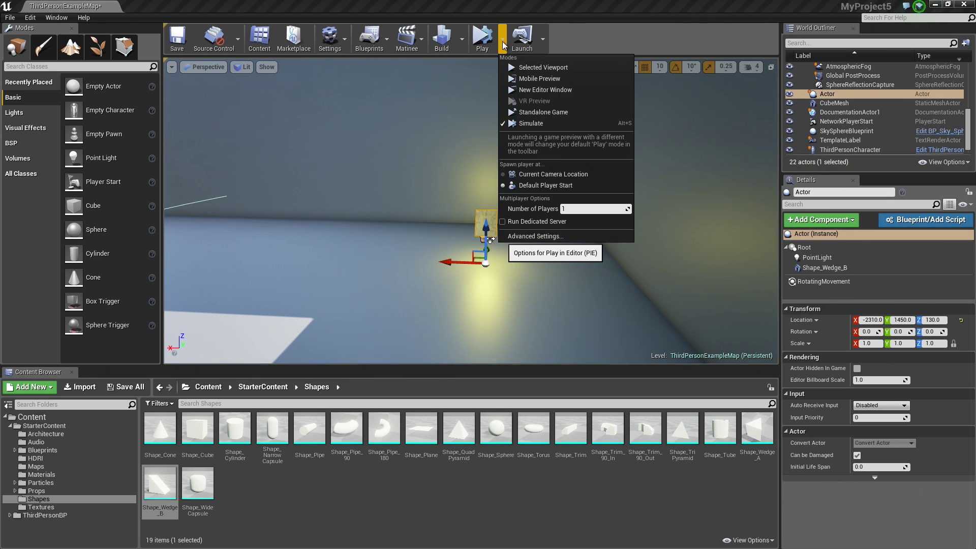
{"action": "left_click", "coordinate": [482, 37]}
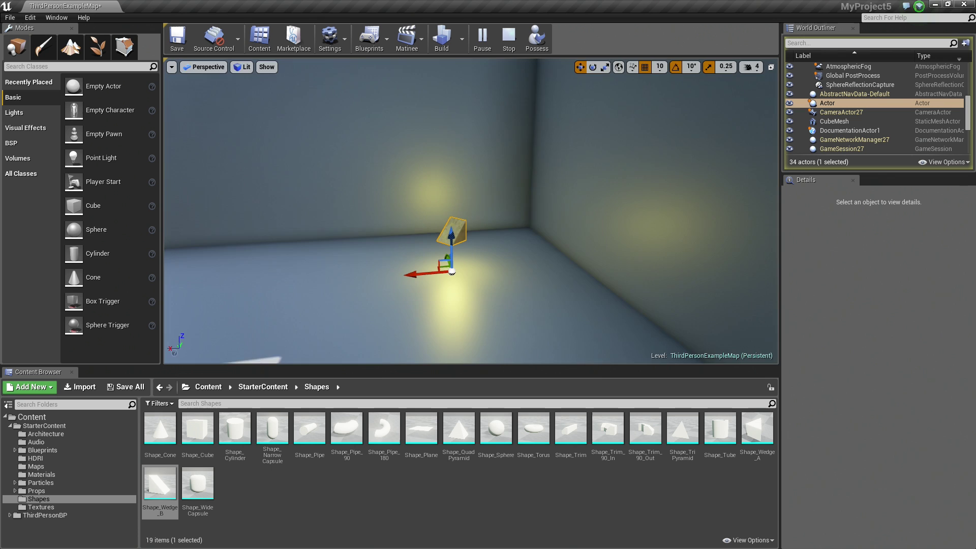
{"action": "right_click_drag", "start_coordinate": [458, 191], "coordinate": [495, 163]}
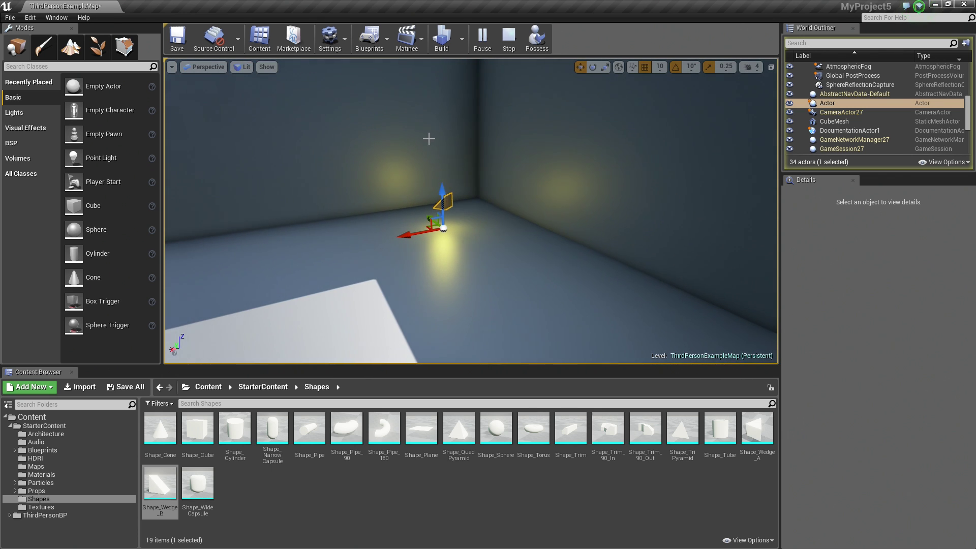
{"action": "right_click_drag", "start_coordinate": [539, 186], "coordinate": [545, 191]}
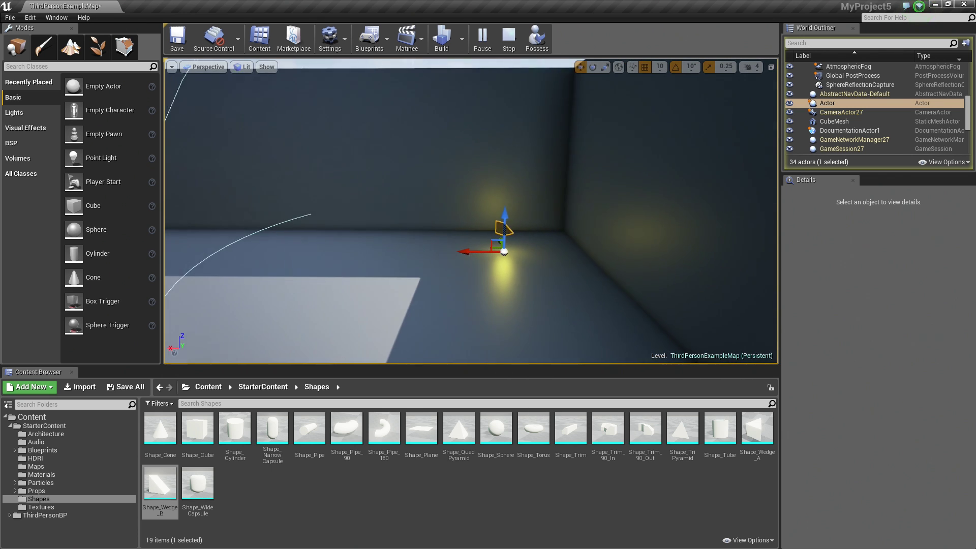
{"action": "left_click", "coordinate": [509, 38]}
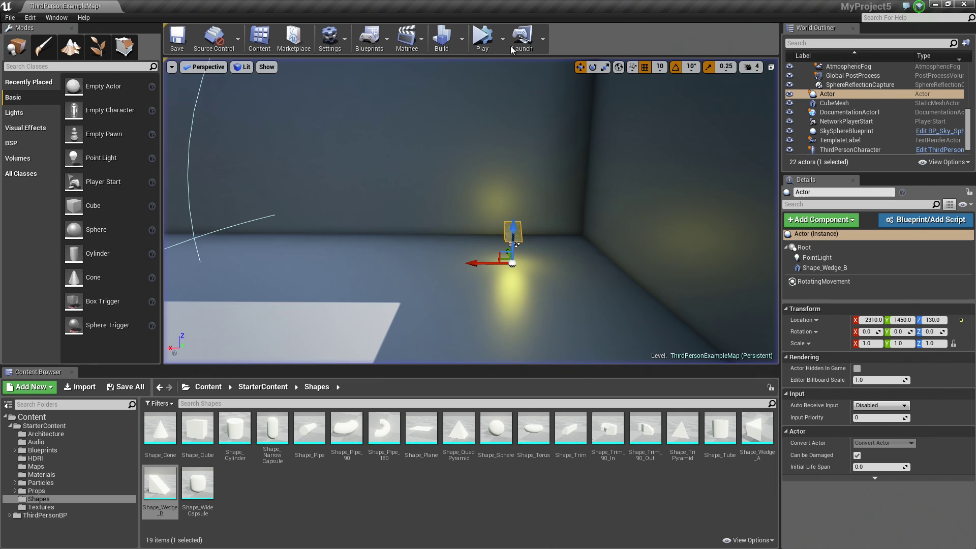
{"action": "right_click_drag", "start_coordinate": [541, 257], "coordinate": [541, 262]}
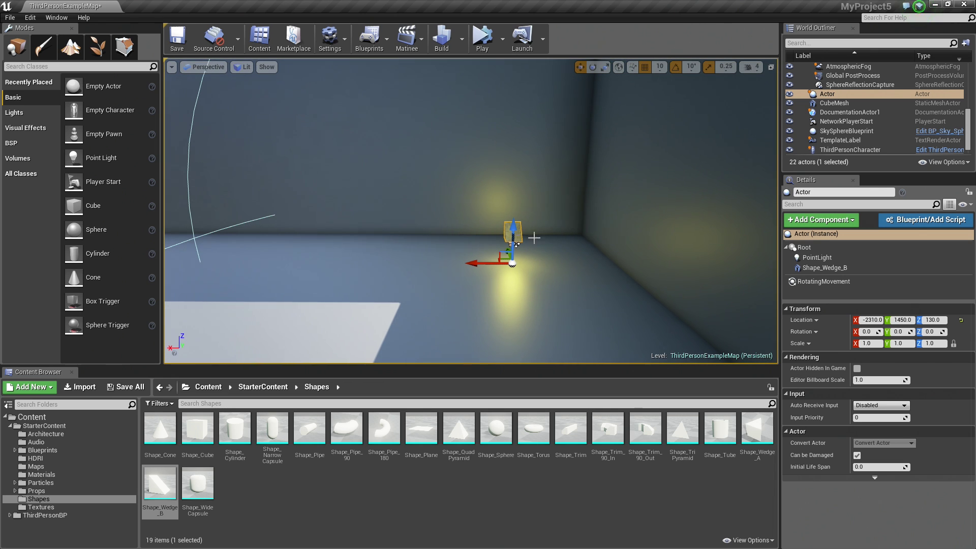
Convert the Actor to a Blueprint named Pickup via the Select Path dialog
{"action": "left_click", "coordinate": [910, 223]}
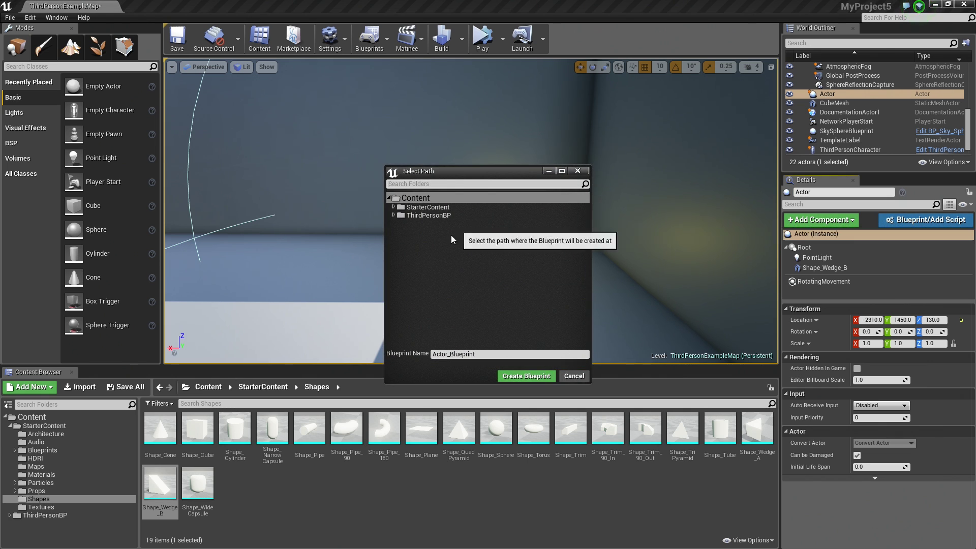
{"action": "left_click_drag", "start_coordinate": [475, 354], "coordinate": [405, 349]}
{"action": "type", "text": "Pickup"}
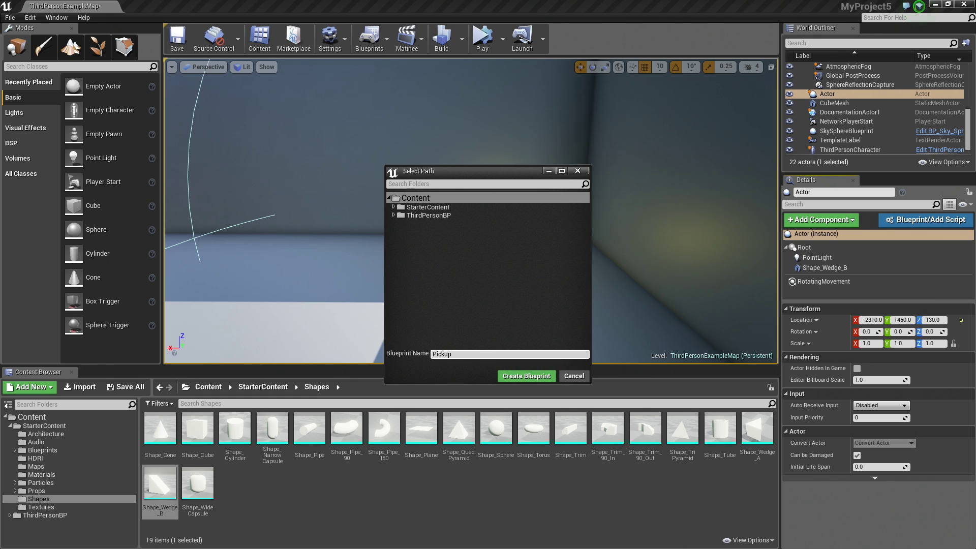
{"action": "left_click", "coordinate": [518, 376]}
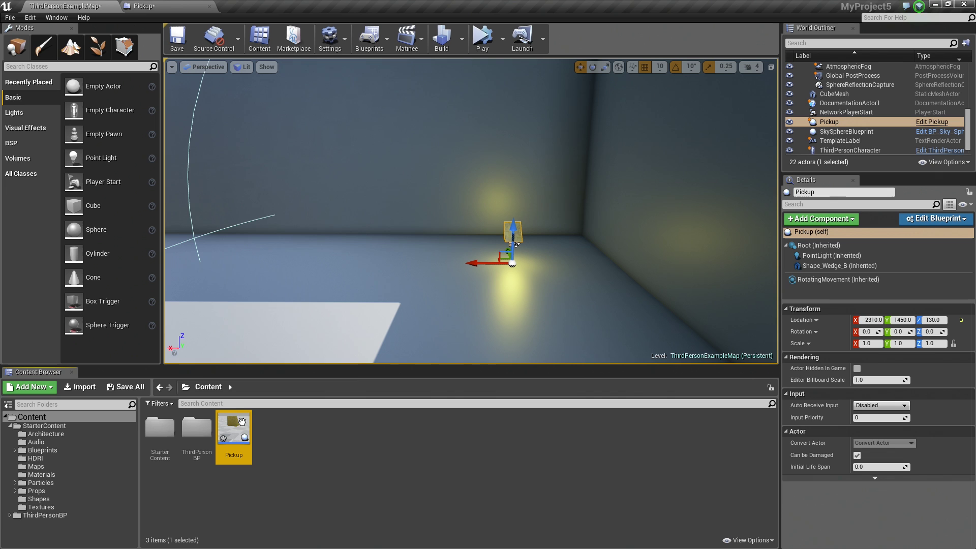
Open Pickup's Event Graph and pan past the Begin Play, Begin Overlap and Tick nodes
{"action": "left_click", "coordinate": [155, 6]}
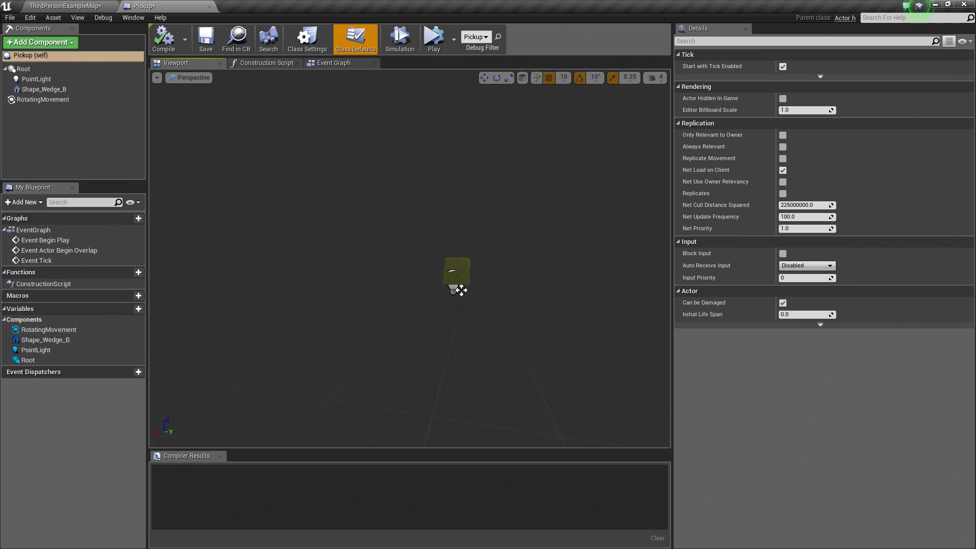
{"action": "left_click_drag", "start_coordinate": [450, 264], "coordinate": [449, 264]}
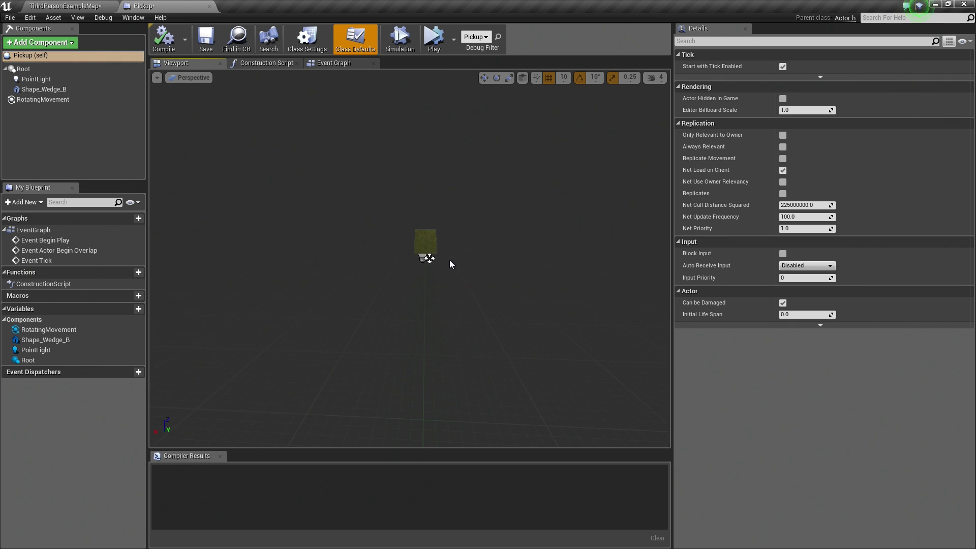
{"action": "left_click", "coordinate": [343, 63]}
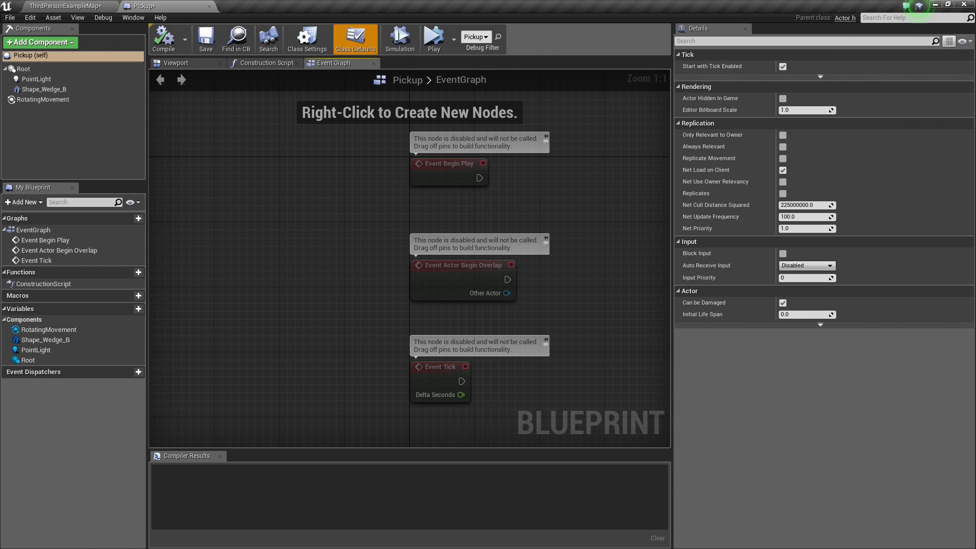
{"action": "right_click_drag", "start_coordinate": [597, 218], "coordinate": [544, 137]}
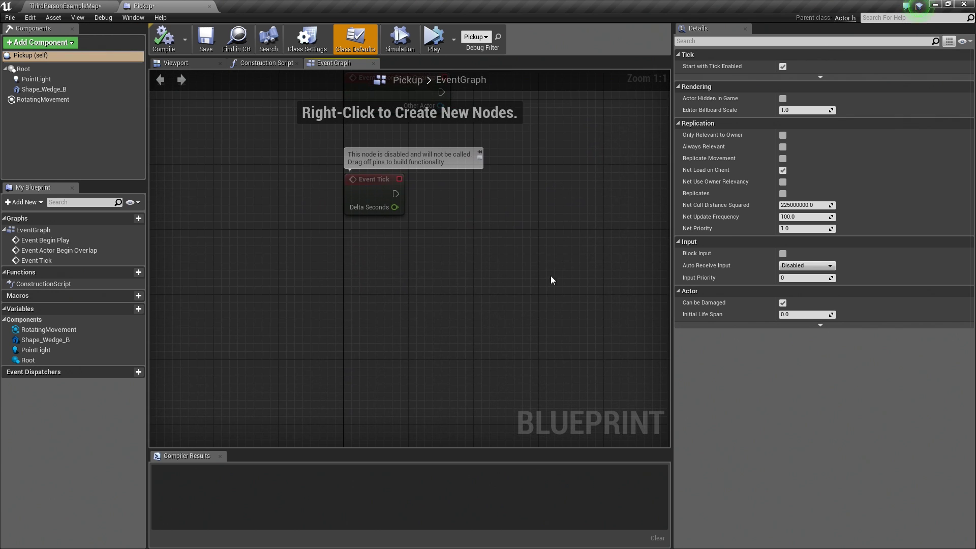
{"action": "right_click_drag", "start_coordinate": [552, 279], "coordinate": [528, 115]}
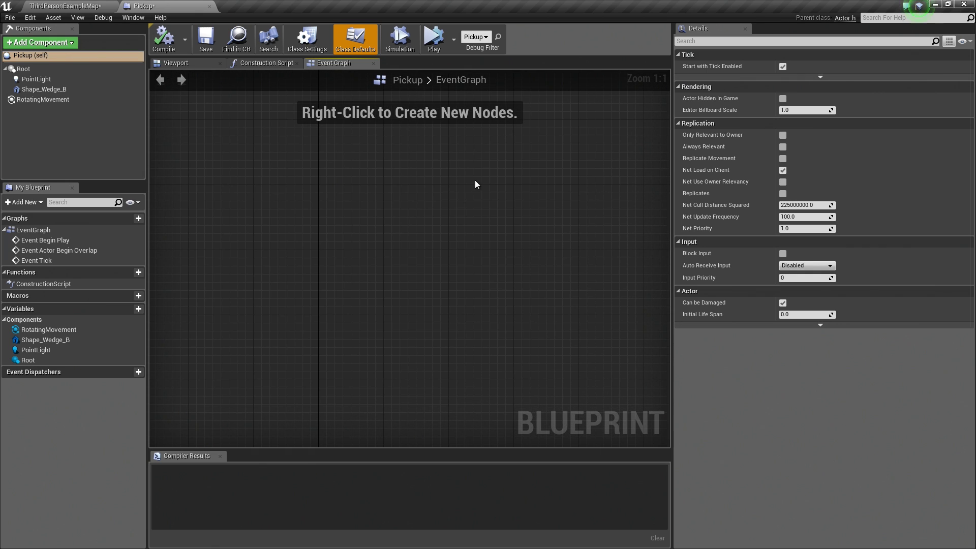
Add a timeline node from the graph's context menu named 'Movement Timeline'
{"action": "right_click", "coordinate": [308, 181]}
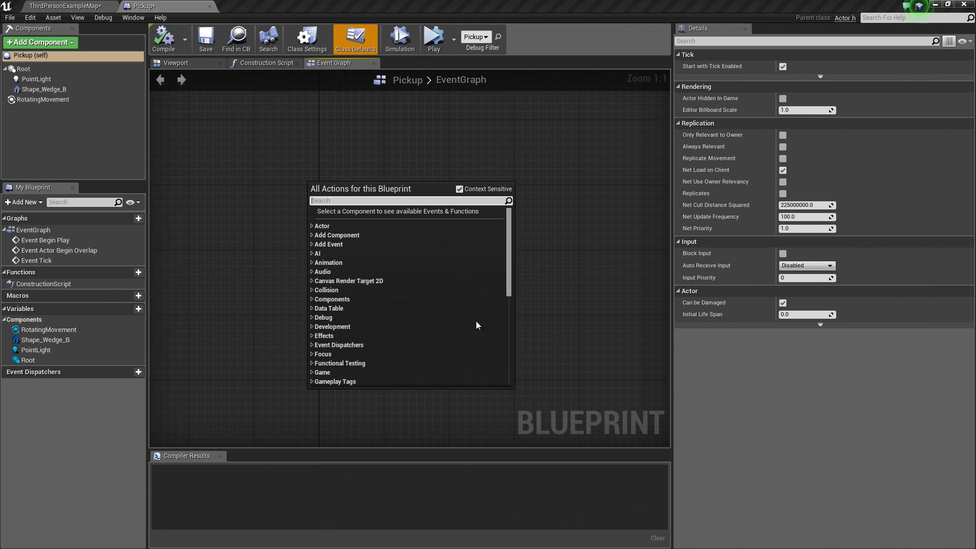
{"action": "scroll", "coordinate": [476, 320], "scroll_direction": "down", "scroll_amount": 4}
{"action": "scroll", "coordinate": [388, 276], "scroll_direction": "down", "scroll_amount": 4}
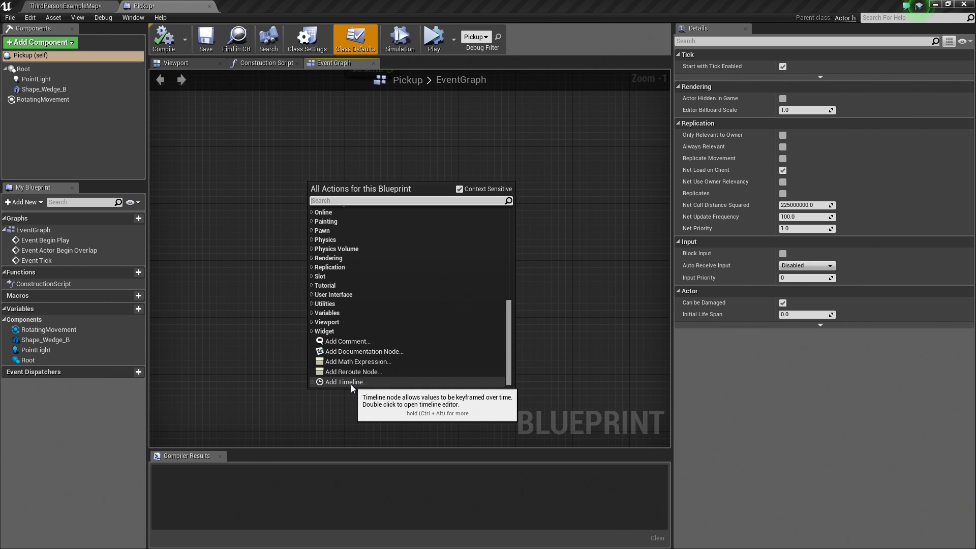
{"action": "left_click", "coordinate": [351, 382]}
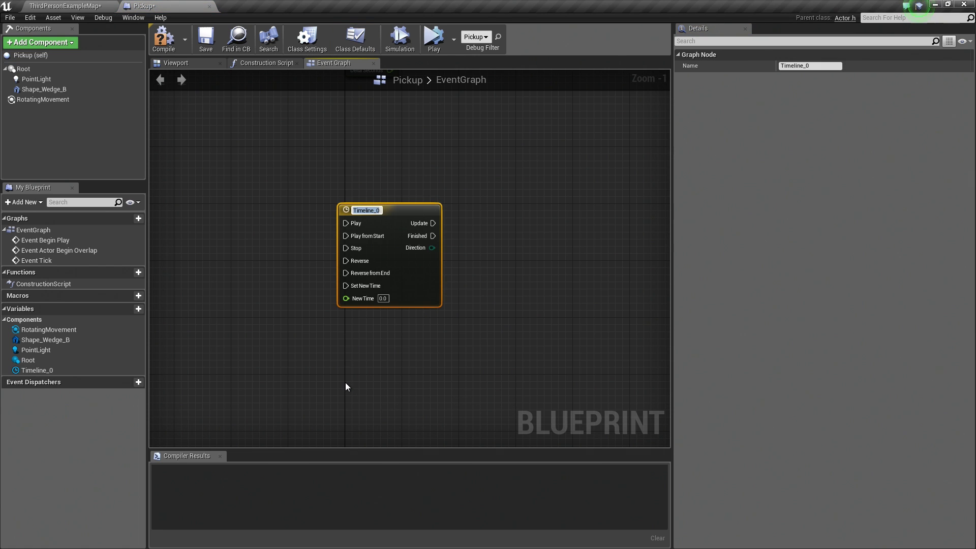
{"action": "type", "text": "Movemen"}
{"action": "type", "text": "t"}
{"action": "type", "text": " Timel"}
{"action": "type", "text": "ine"}
{"action": "key", "text": "Return"}
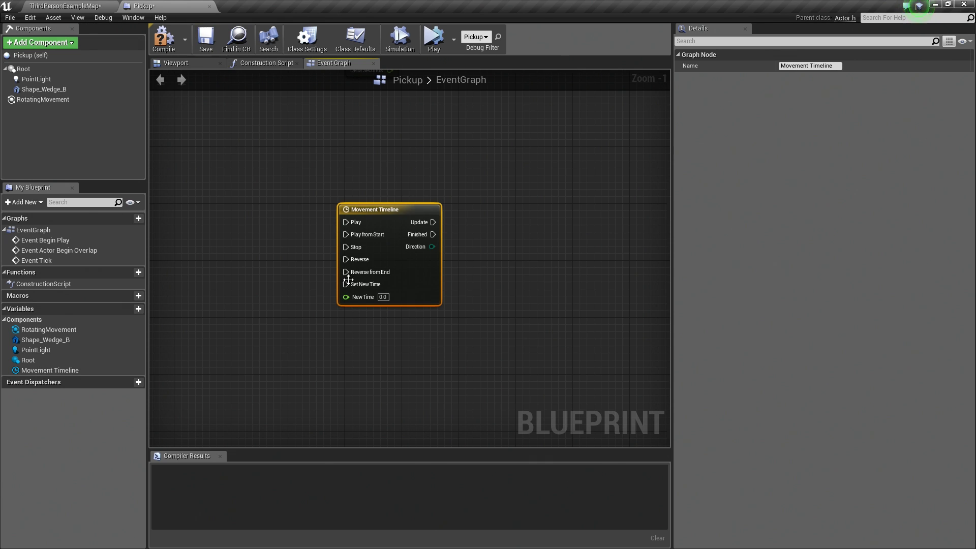
{"action": "scroll", "coordinate": [354, 263], "scroll_direction": "up", "scroll_amount": 1}
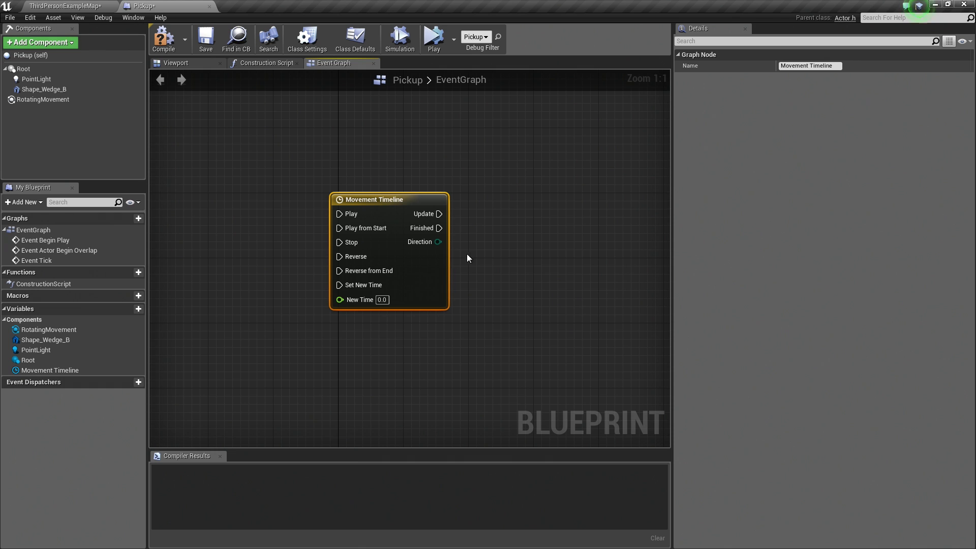
{"action": "mouse_move", "coordinate": [389, 209]}
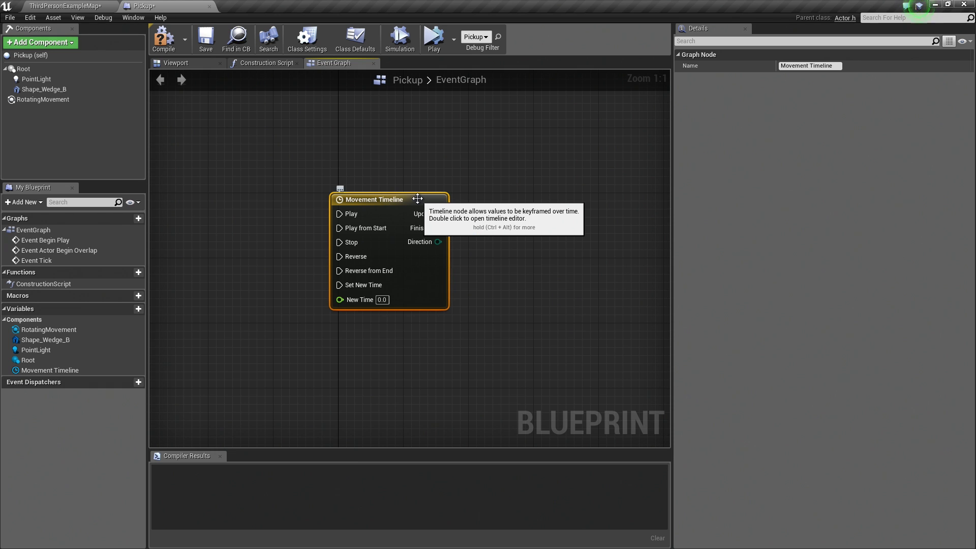
Add a Brightness float track to Movement Timeline with a first key near 0.136, 0.004
{"action": "double_click", "coordinate": [418, 201]}
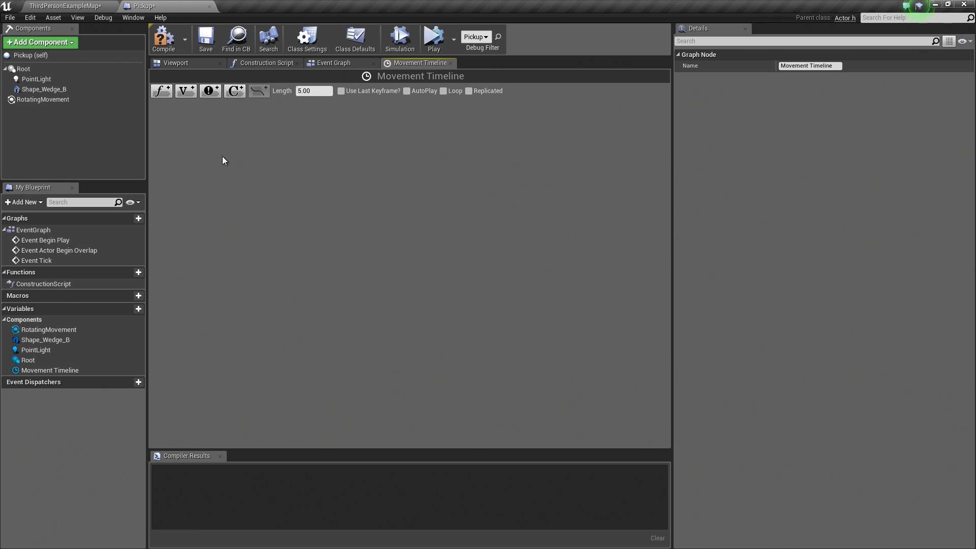
{"action": "left_click", "coordinate": [163, 93]}
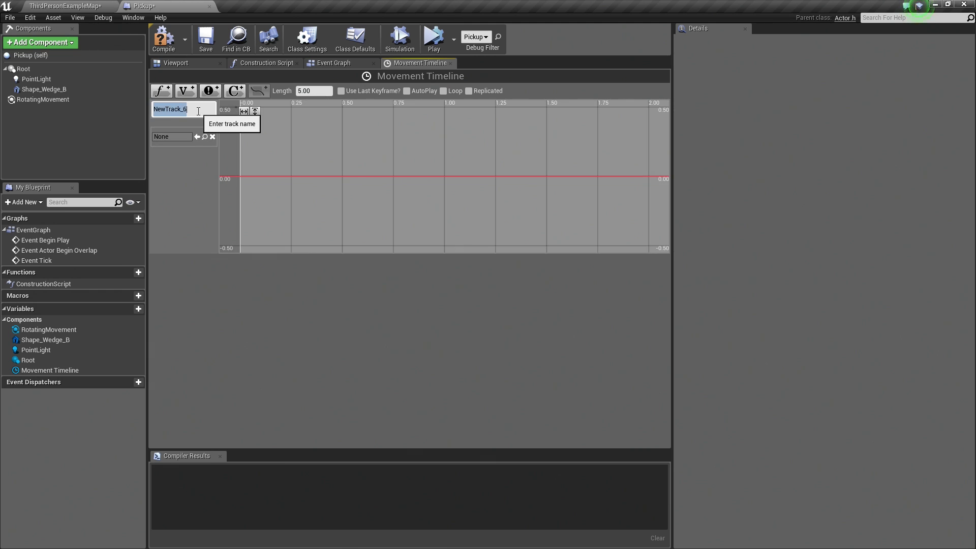
{"action": "type", "text": "Brightness"}
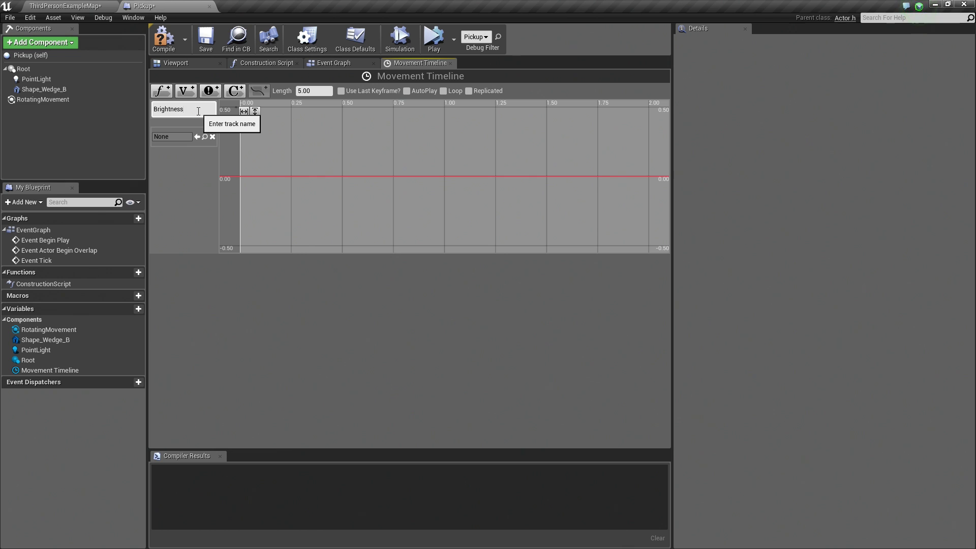
{"action": "key", "text": "Return"}
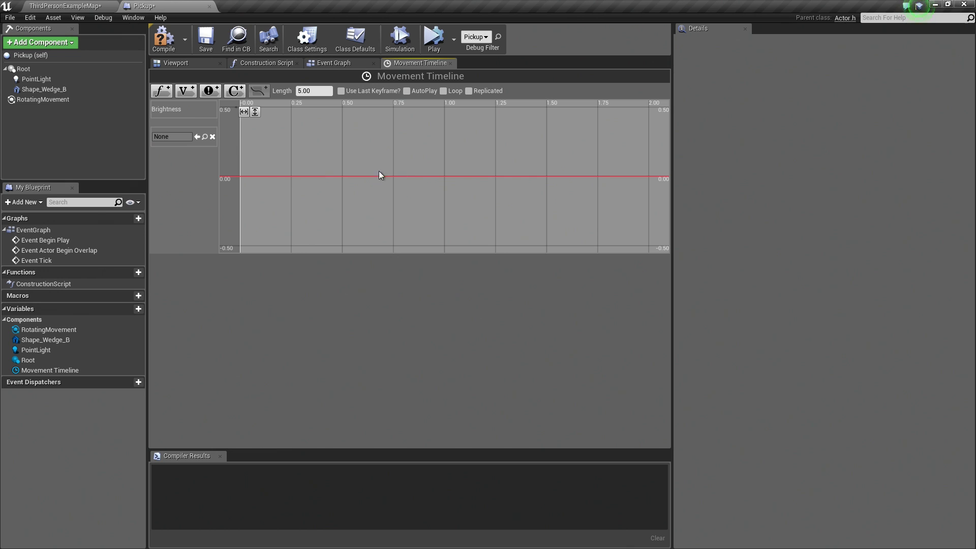
{"action": "left_click", "coordinate": [268, 177], "text": "shift"}
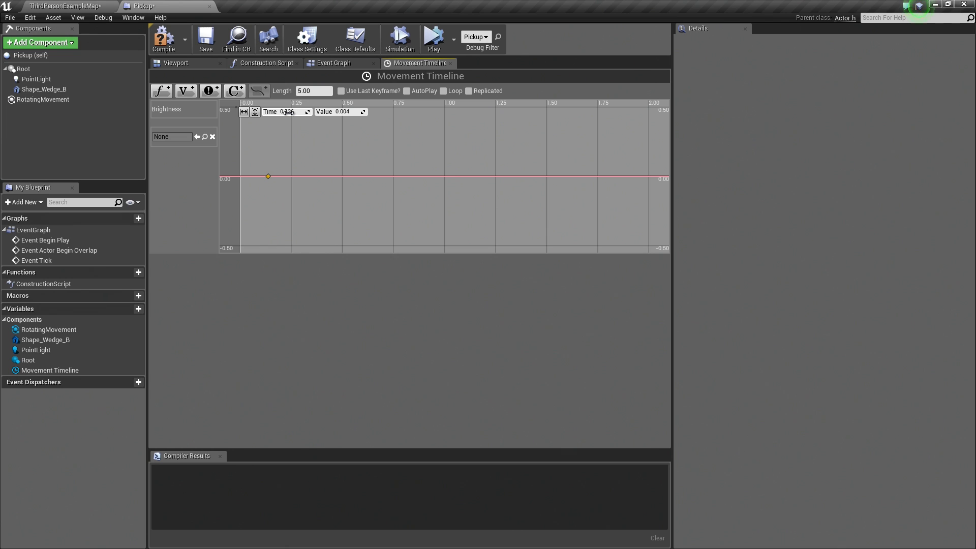
Key the Brightness curve at time 0 with value 0 and at 1 second with 5000
{"action": "left_click", "coordinate": [286, 111]}
{"action": "type", "text": "0"}
{"action": "key", "text": "Tab"}
{"action": "type", "text": "0"}
{"action": "key", "text": "Return"}
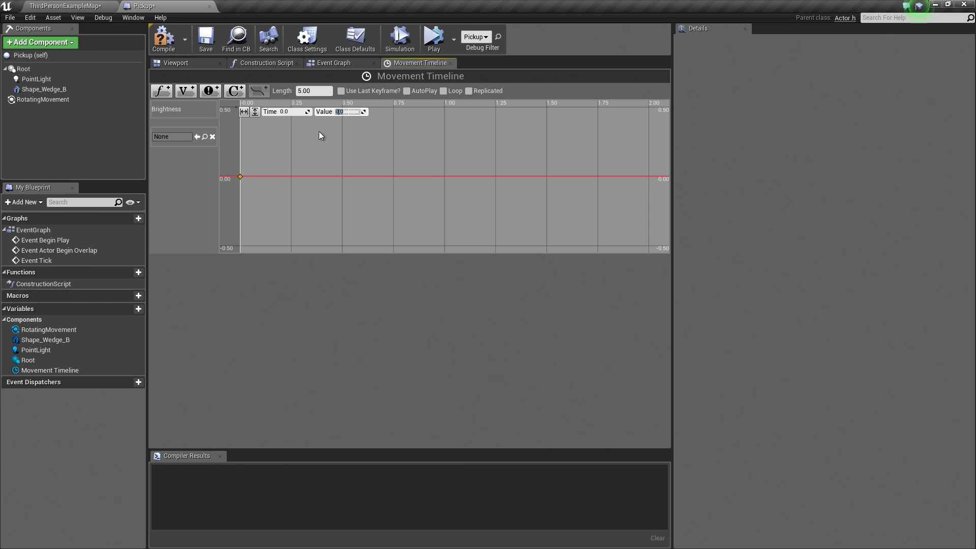
{"action": "left_click", "coordinate": [326, 175], "text": "shift"}
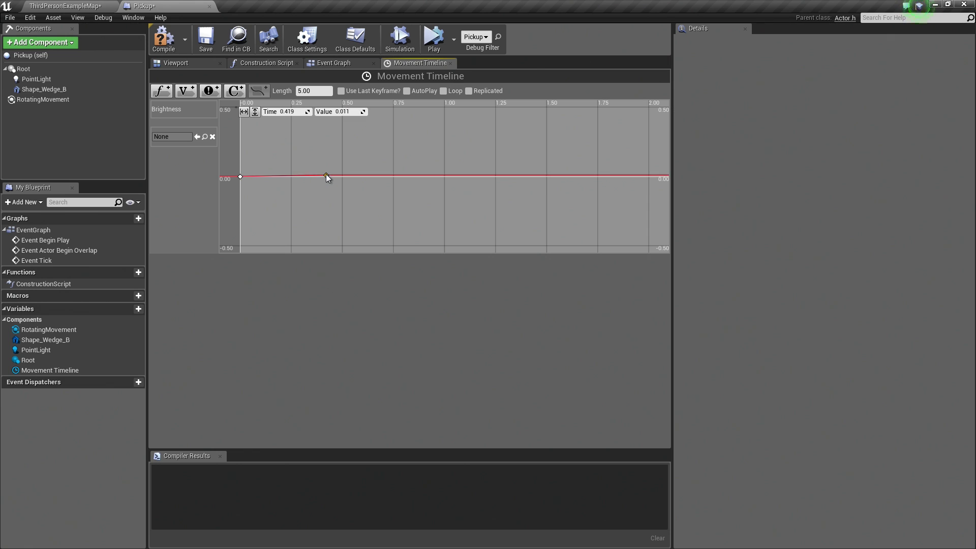
{"action": "left_click", "coordinate": [289, 111]}
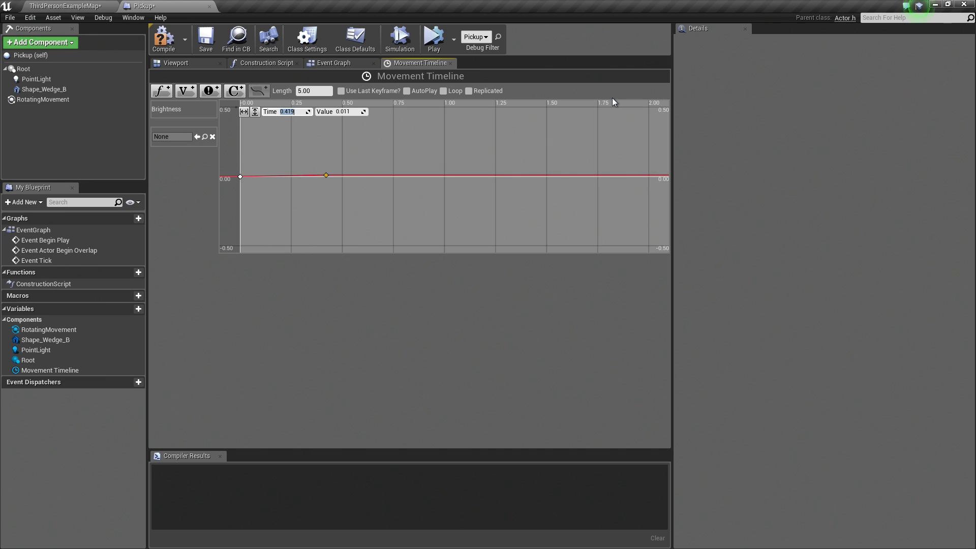
{"action": "type", "text": "1"}
{"action": "key", "text": "Tab"}
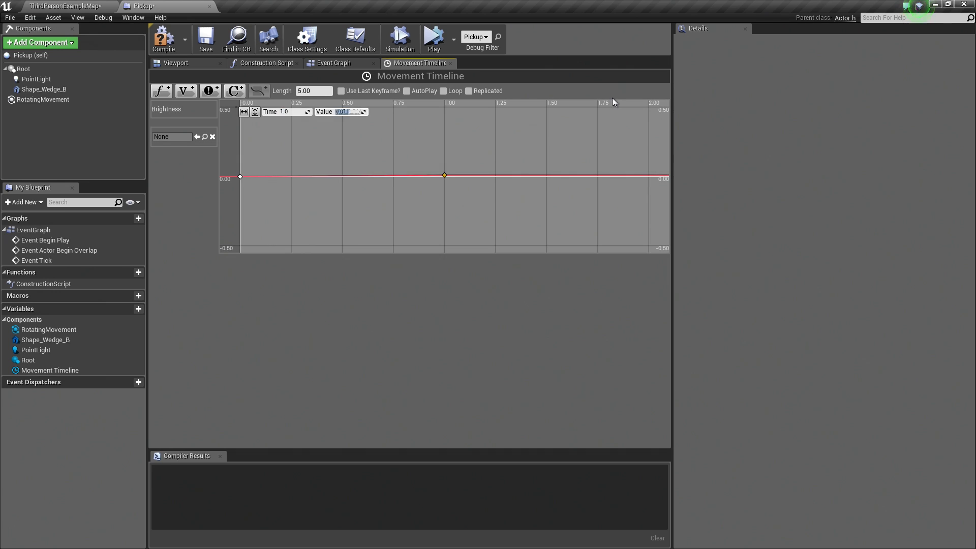
{"action": "type", "text": "5000"}
{"action": "key", "text": "Return"}
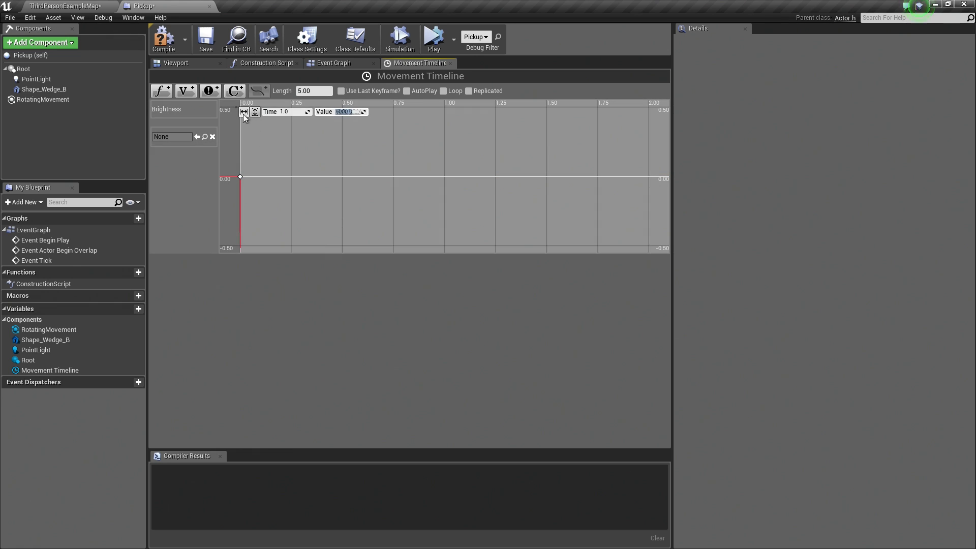
Add a third Brightness key at 2 seconds with value 0, framing the full curve
{"action": "left_click", "coordinate": [256, 112]}
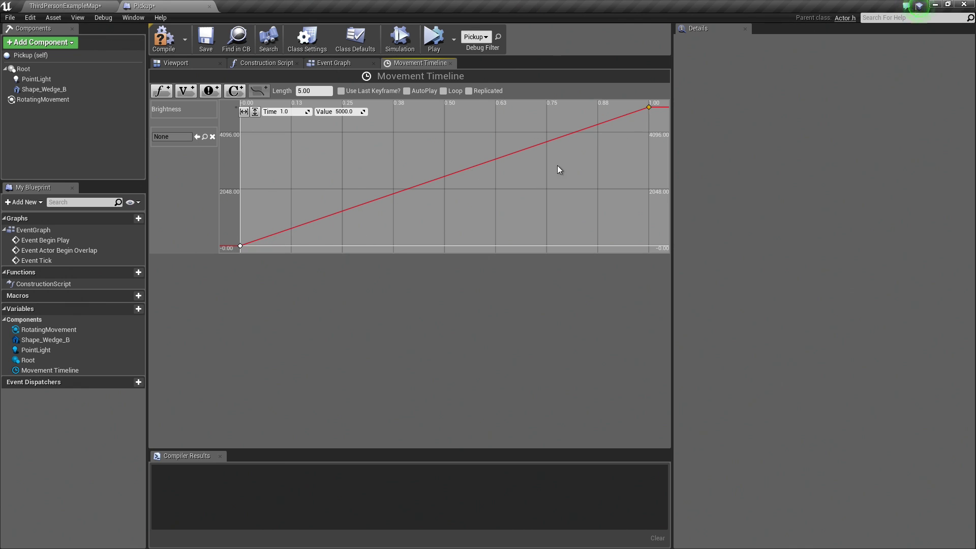
{"action": "left_click", "coordinate": [427, 182], "text": "shift"}
{"action": "left_click", "coordinate": [295, 108]}
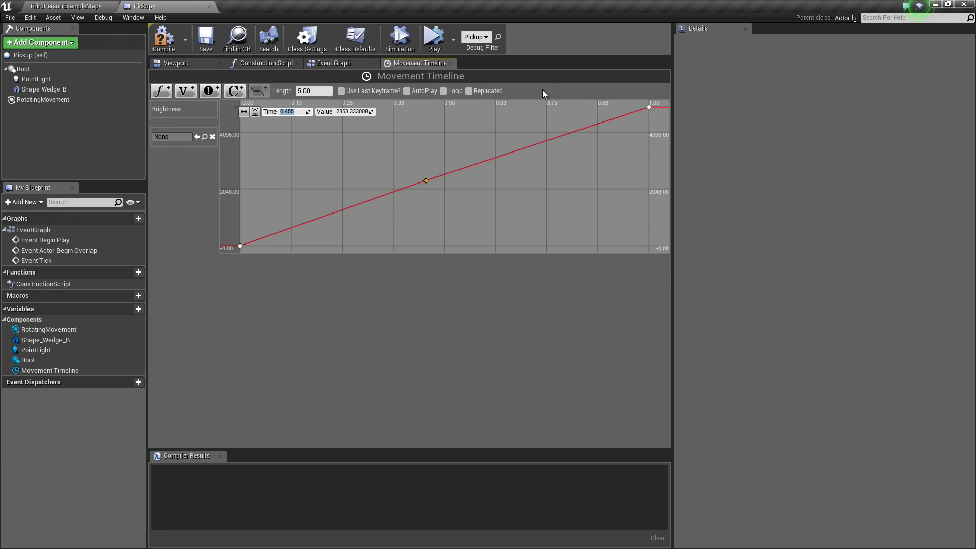
{"action": "type", "text": "2.0"}
{"action": "key", "text": "Tab"}
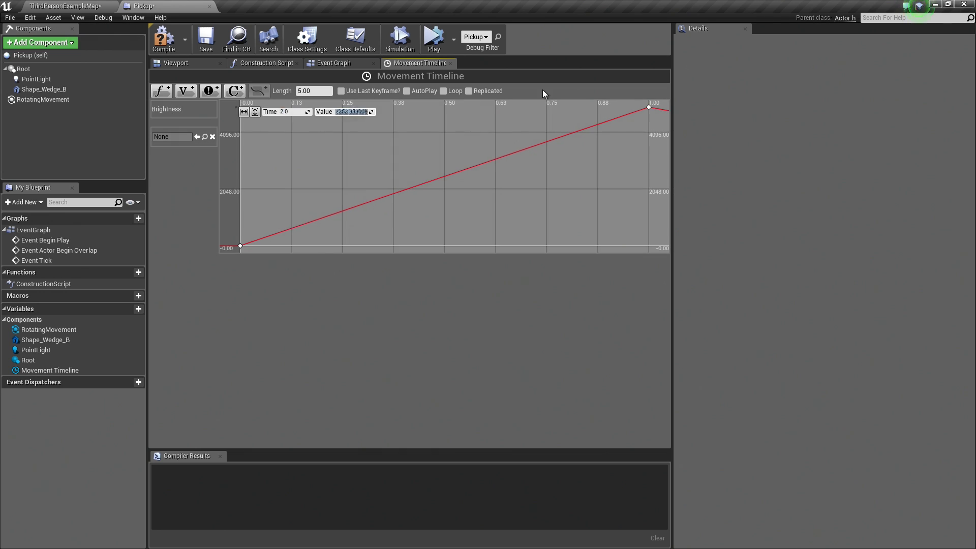
{"action": "type", "text": "0"}
{"action": "key", "text": "Return"}
{"action": "left_click", "coordinate": [245, 113]}
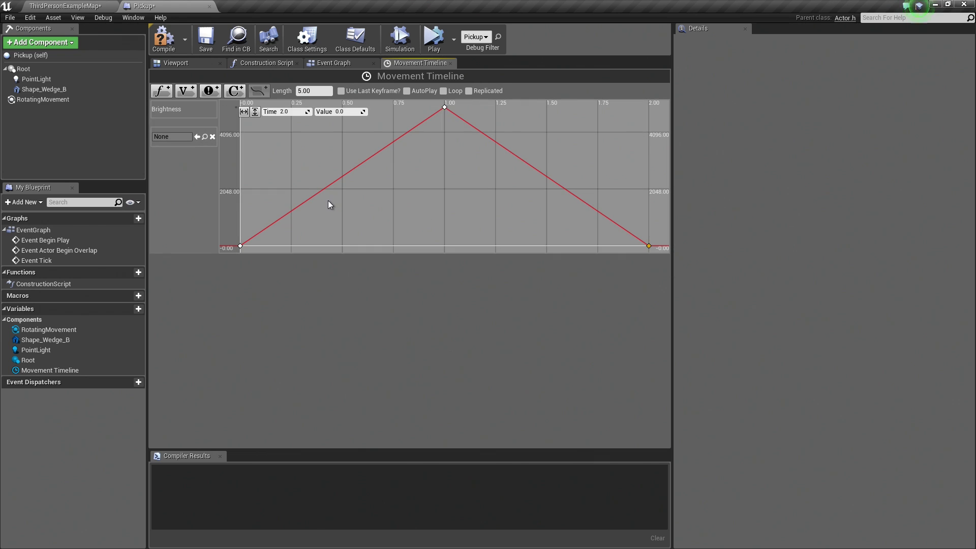
Set the selected Brightness keys' interpolation to Auto, then deselect them
{"action": "left_click", "coordinate": [240, 247], "text": "ctrl"}
{"action": "left_click", "coordinate": [444, 107], "text": "ctrl"}
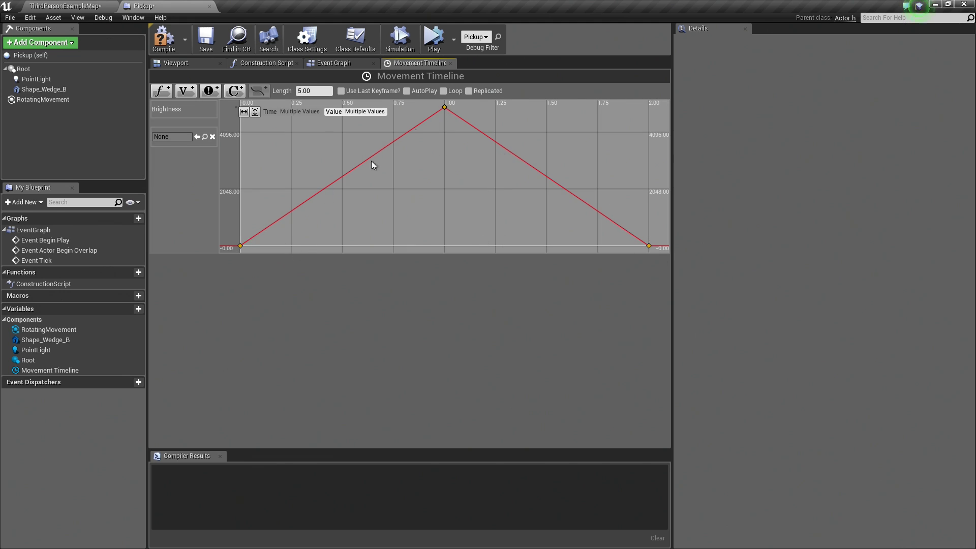
{"action": "right_click", "coordinate": [446, 112]}
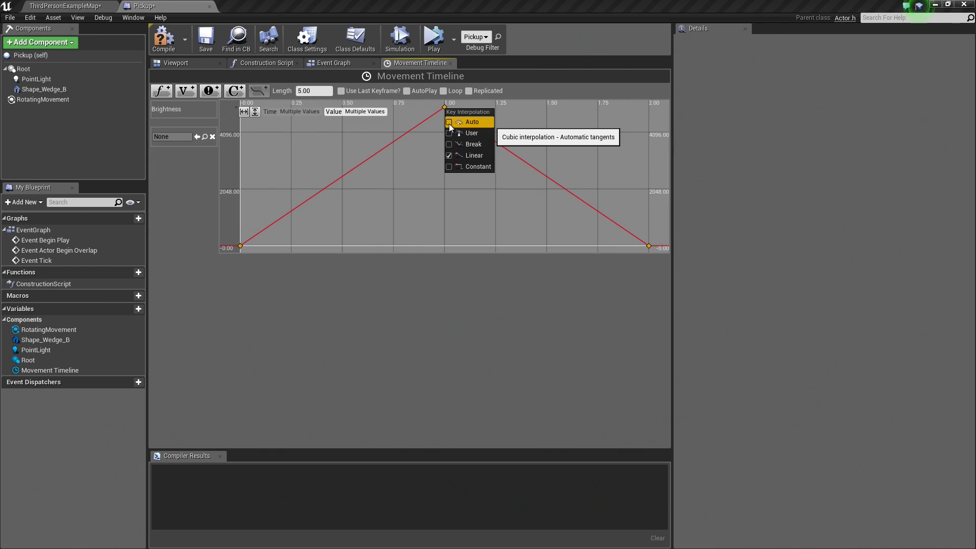
{"action": "left_click", "coordinate": [450, 124]}
{"action": "left_click", "coordinate": [327, 225]}
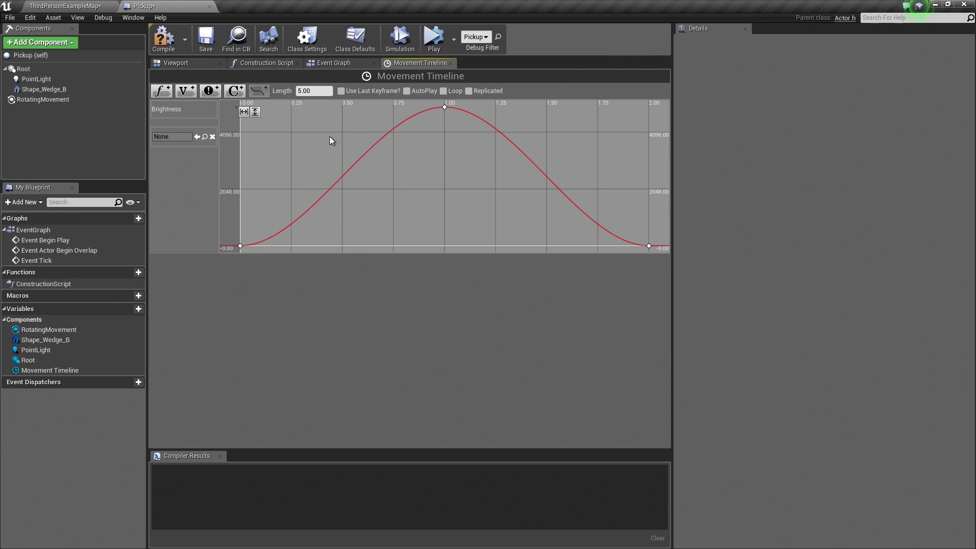
Set the Movement Timeline length to 2 and enable Use Last Keyframe, AutoPlay and Loop
{"action": "left_click", "coordinate": [328, 91]}
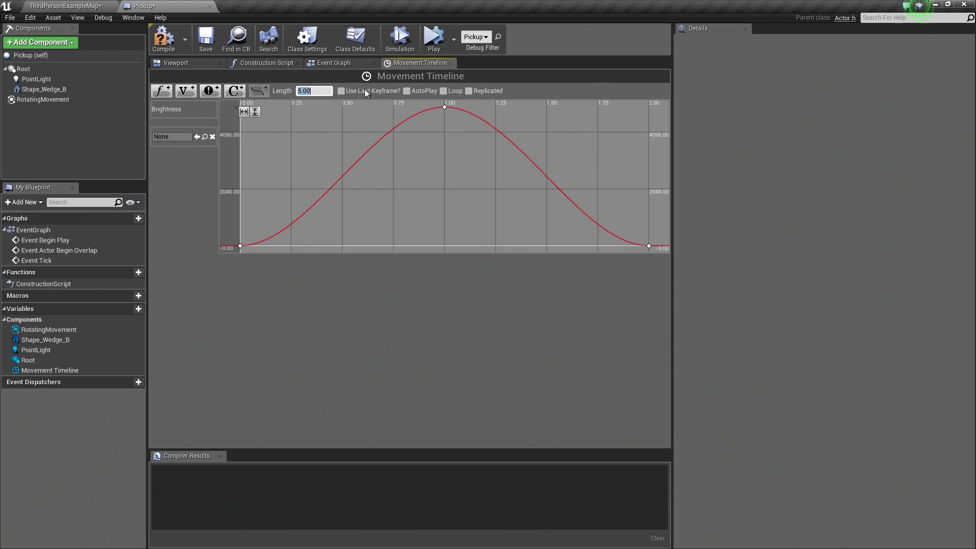
{"action": "type", "text": "2"}
{"action": "key", "text": "Return"}
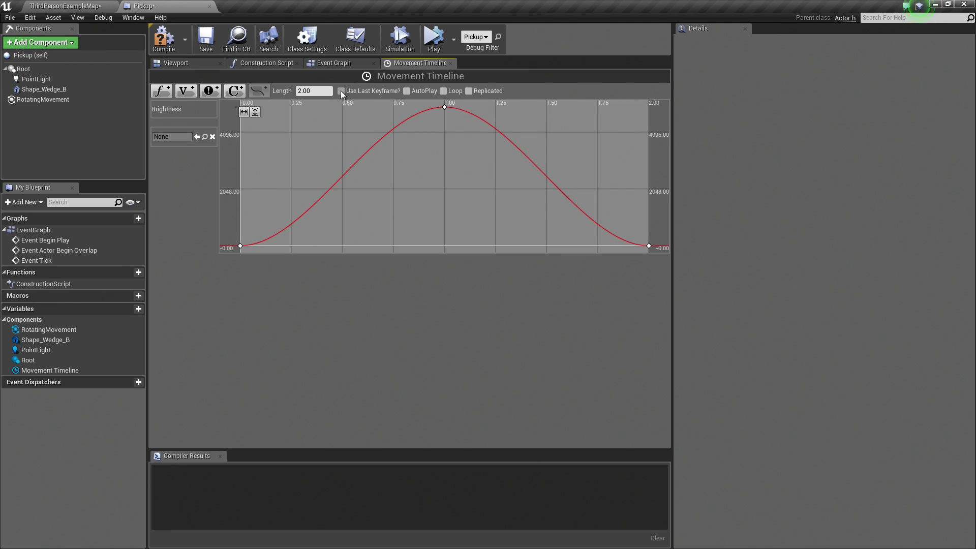
{"action": "left_click", "coordinate": [342, 91]}
{"action": "left_click", "coordinate": [406, 90]}
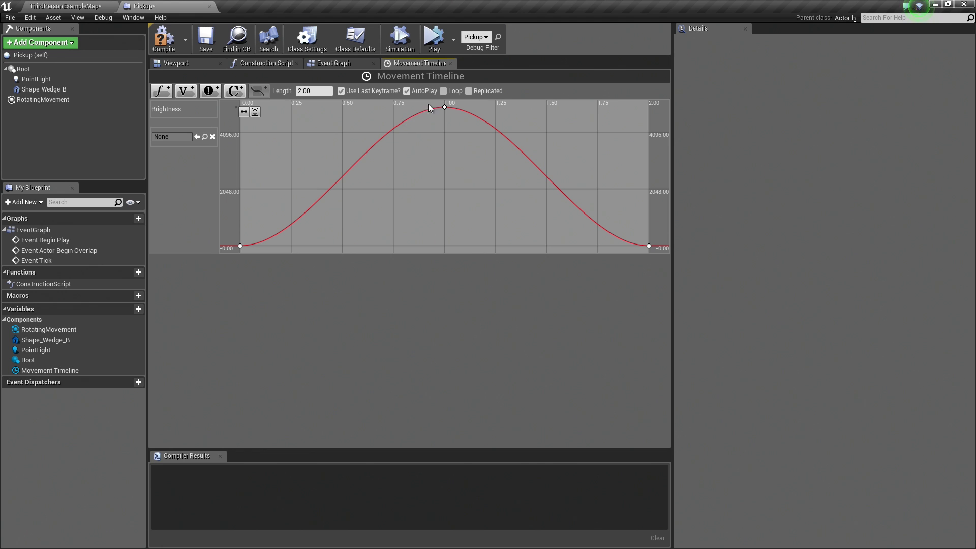
{"action": "left_click", "coordinate": [443, 91]}
Create the Z Movement vector track and hide its X curve so only Z shows
{"action": "left_click", "coordinate": [185, 93]}
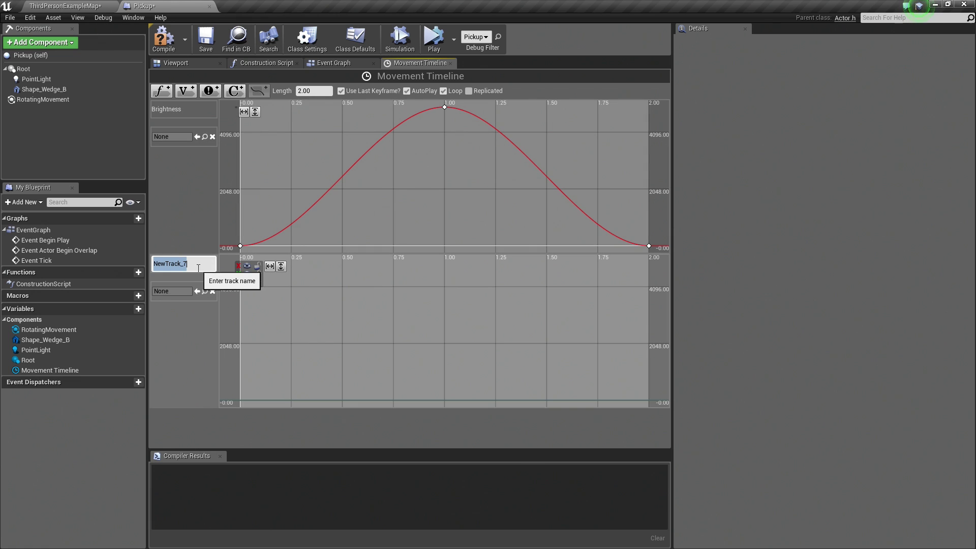
{"action": "type", "text": "Z Mo"}
{"action": "type", "text": "vement"}
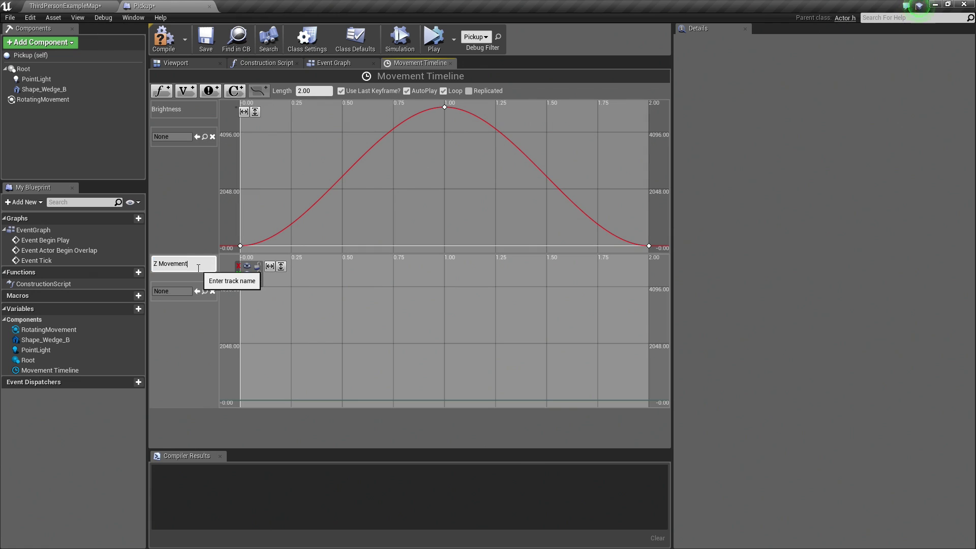
{"action": "key", "text": "Return"}
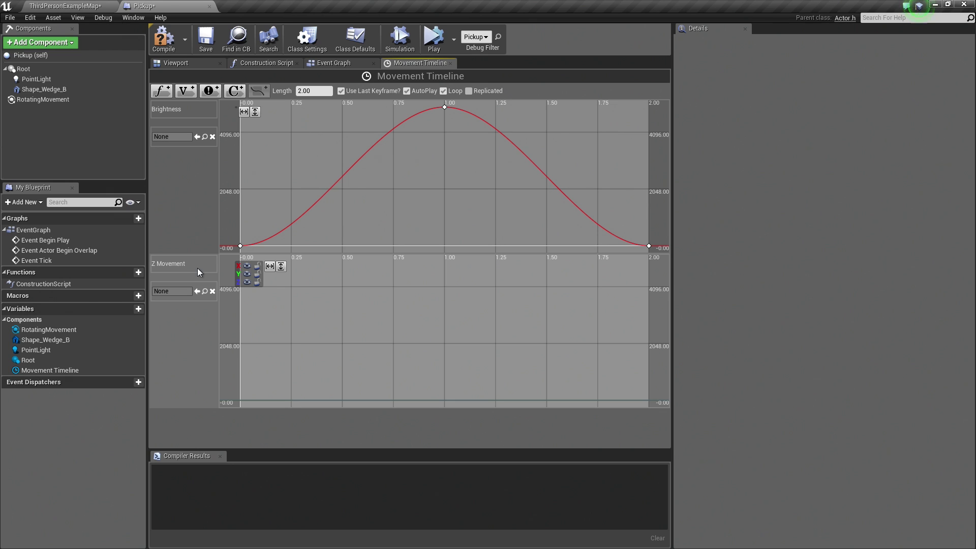
{"action": "left_click", "coordinate": [247, 266]}
Key the Z Movement curve at (0, 0) and (1, 60)
{"action": "left_click", "coordinate": [255, 398], "text": "shift"}
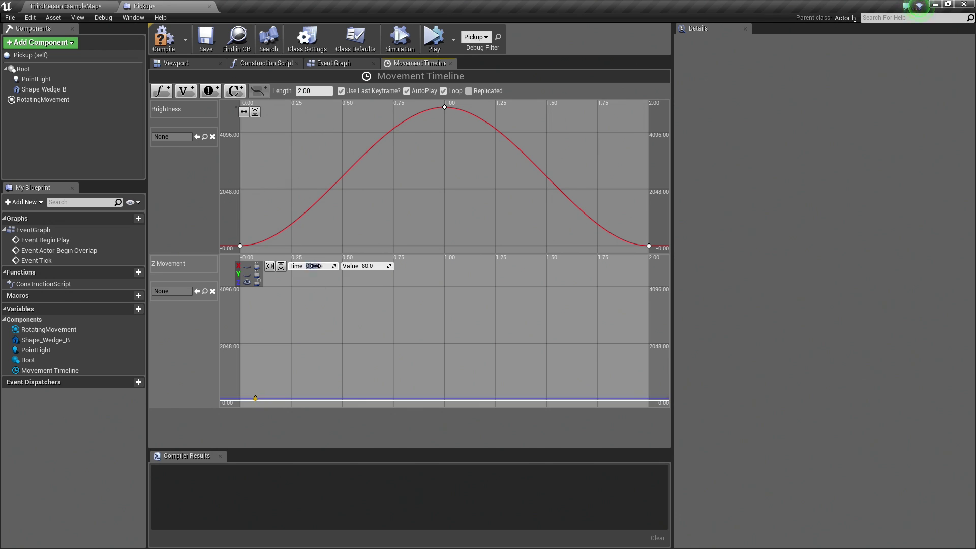
{"action": "type", "text": "0"}
{"action": "key", "text": "Tab"}
{"action": "type", "text": "0"}
{"action": "key", "text": "Return"}
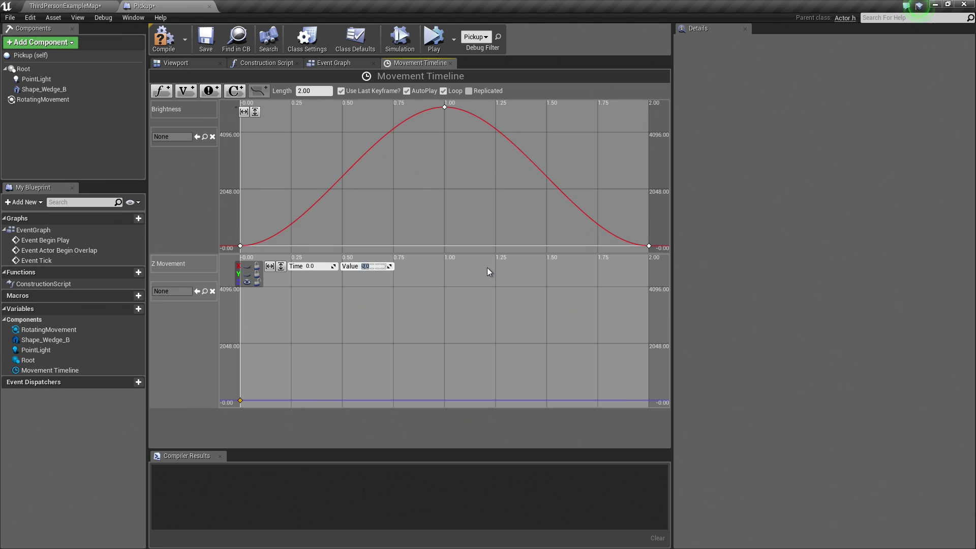
{"action": "left_click", "coordinate": [355, 399], "text": "shift"}
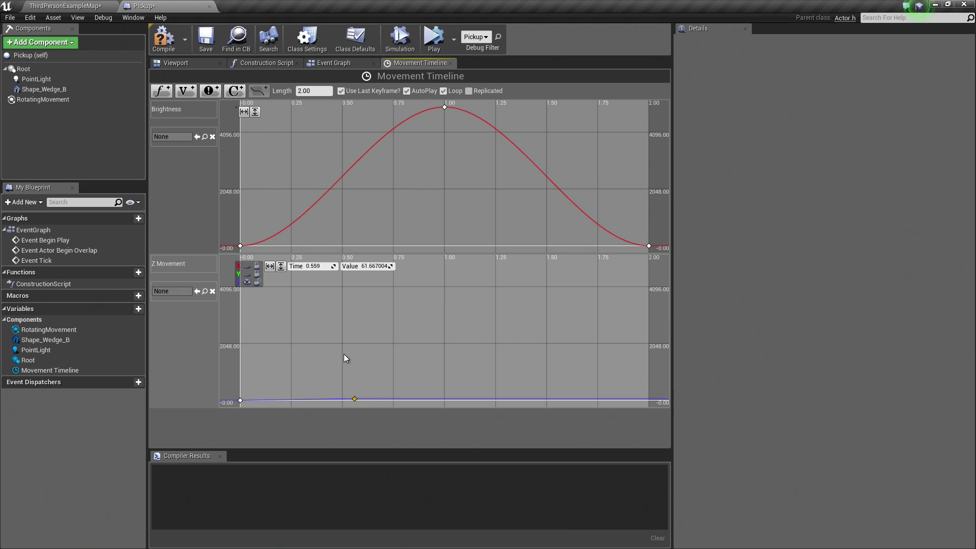
{"action": "left_click", "coordinate": [316, 265]}
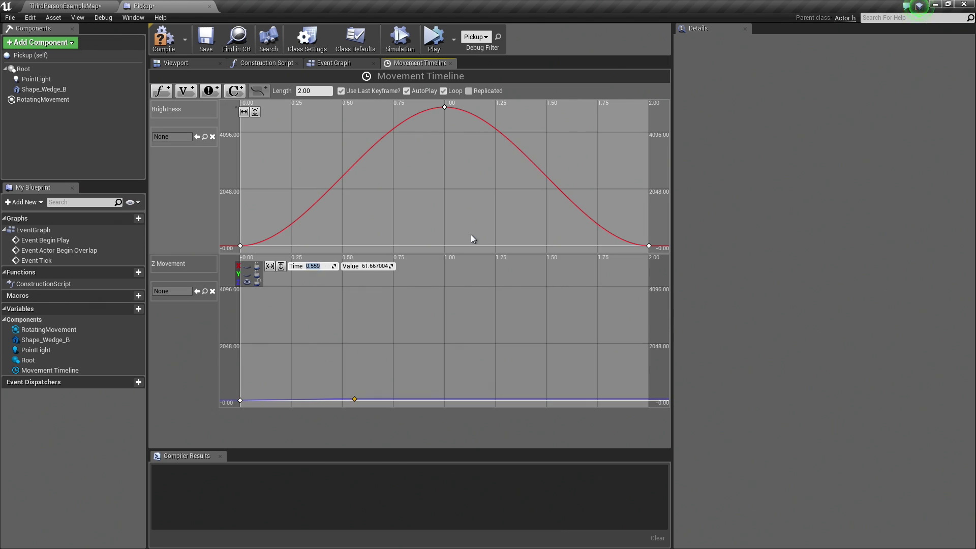
{"action": "type", "text": "1"}
{"action": "key", "text": "Tab"}
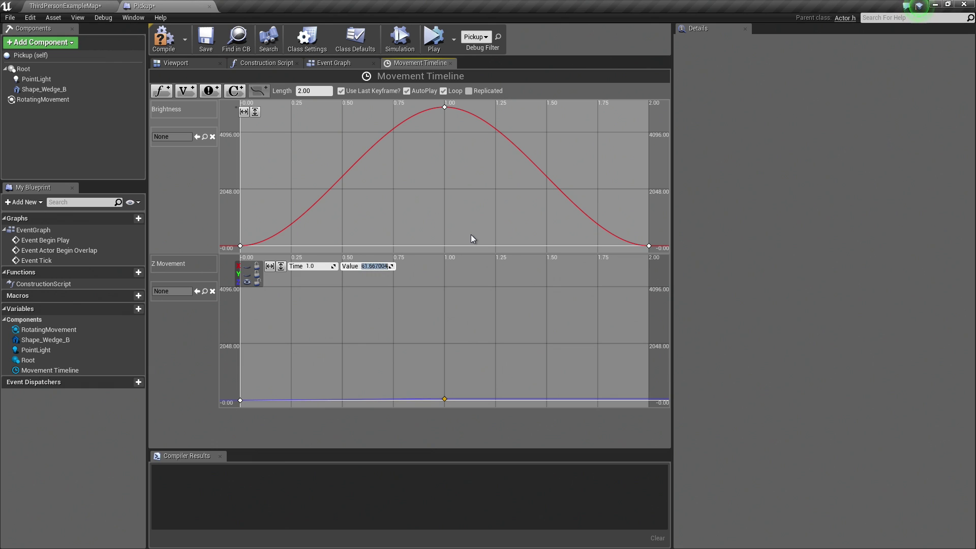
{"action": "type", "text": "60"}
{"action": "key", "text": "Return"}
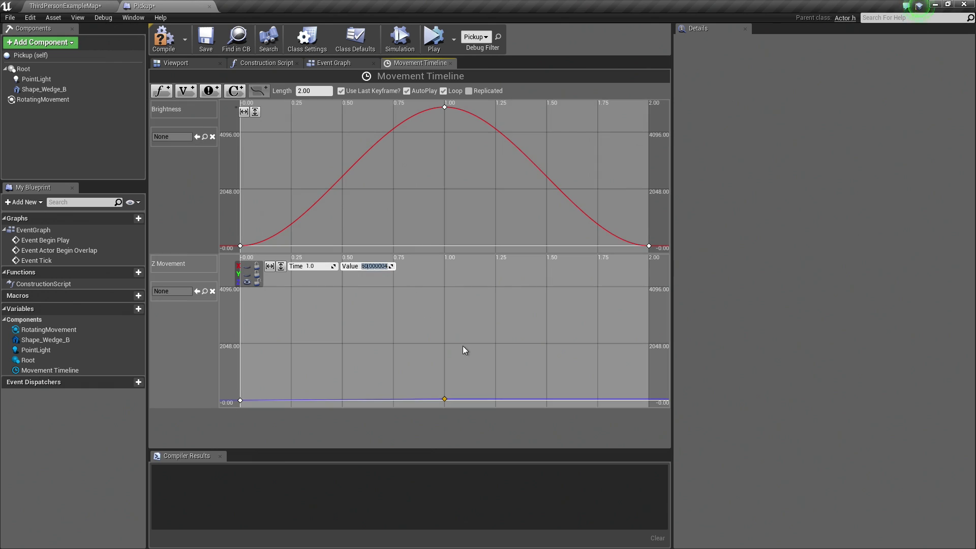
Add a third Z Movement key at (2, 0) and fit the curves to the graph
{"action": "left_click", "coordinate": [514, 399], "text": "shift"}
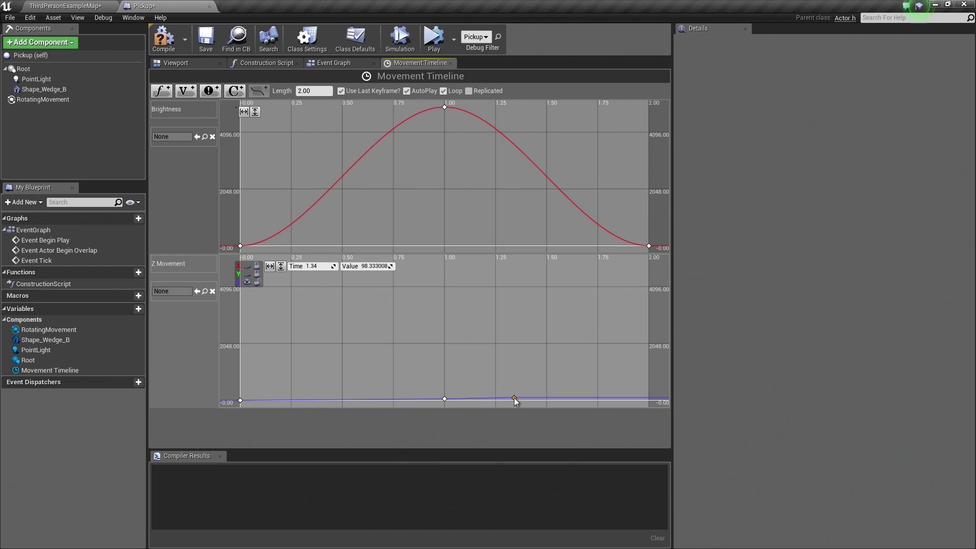
{"action": "left_click", "coordinate": [313, 265]}
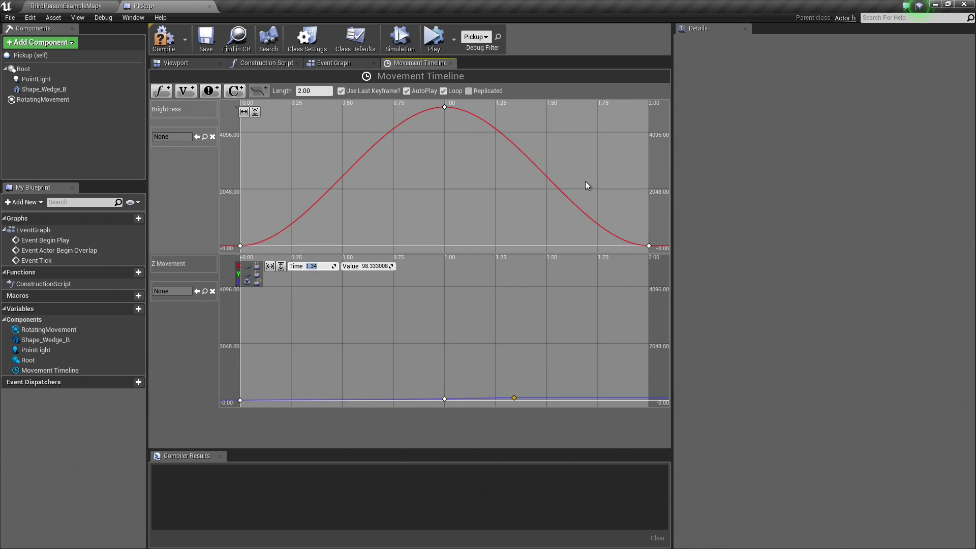
{"action": "type", "text": "2"}
{"action": "key", "text": "Tab"}
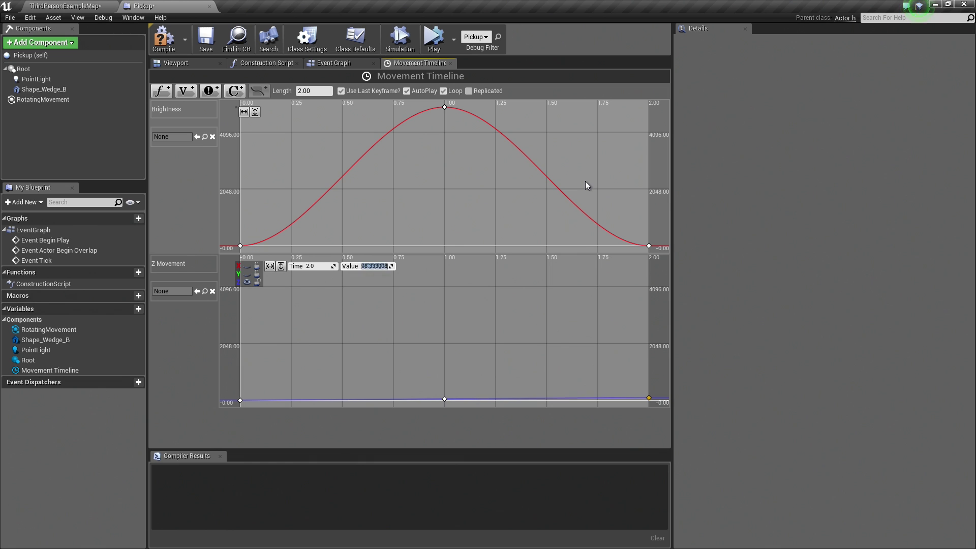
{"action": "type", "text": "0"}
{"action": "key", "text": "Return"}
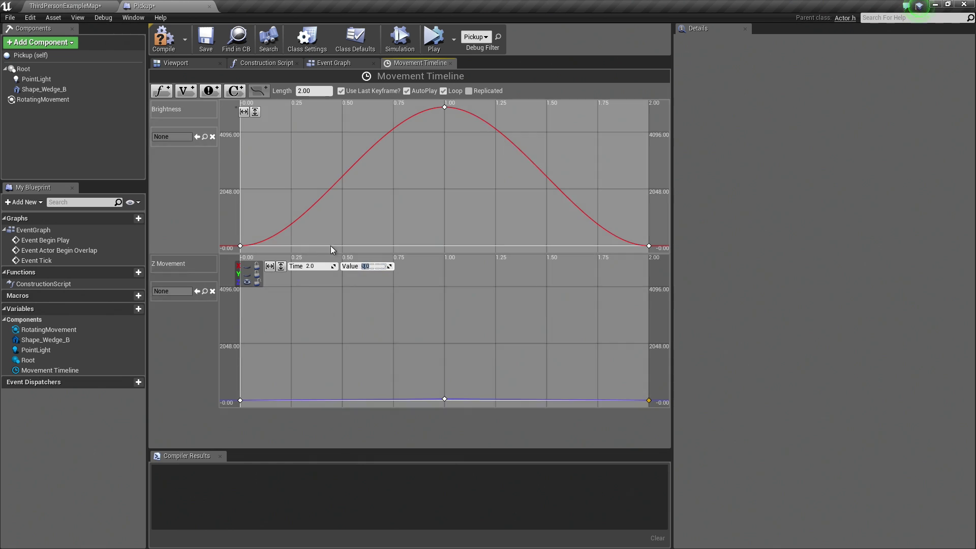
{"action": "left_click", "coordinate": [281, 267]}
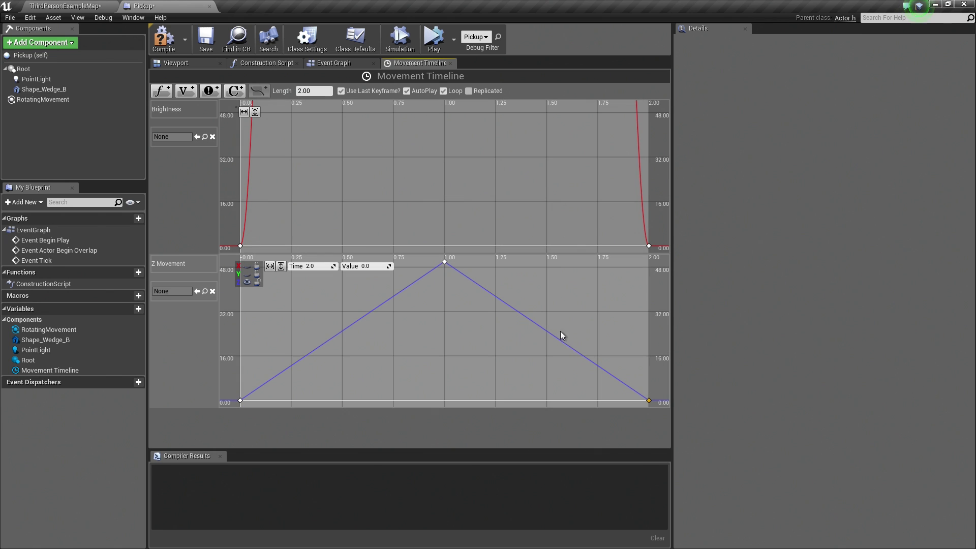
Set the selected Z Movement keys' interpolation to Auto
{"action": "left_click", "coordinate": [240, 400], "text": "ctrl"}
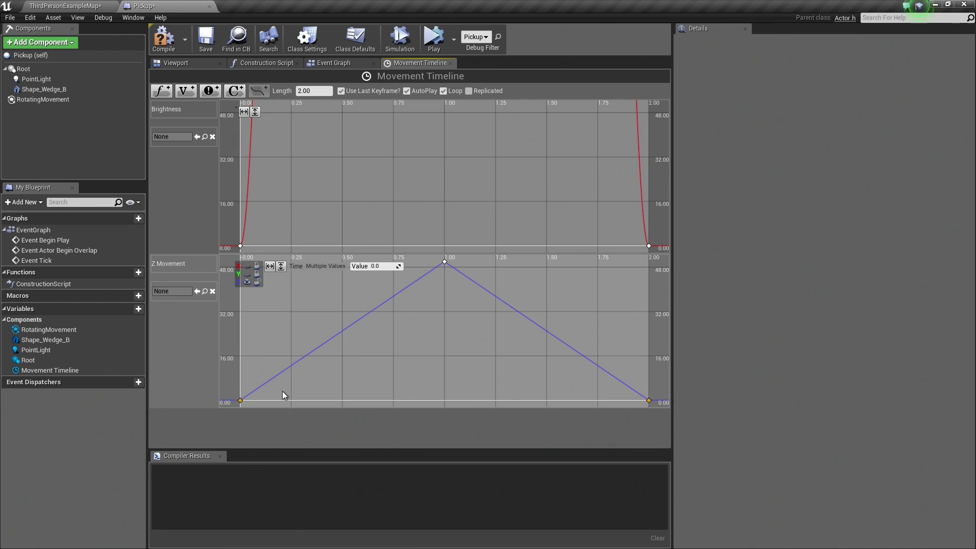
{"action": "left_click", "coordinate": [445, 262], "text": "ctrl"}
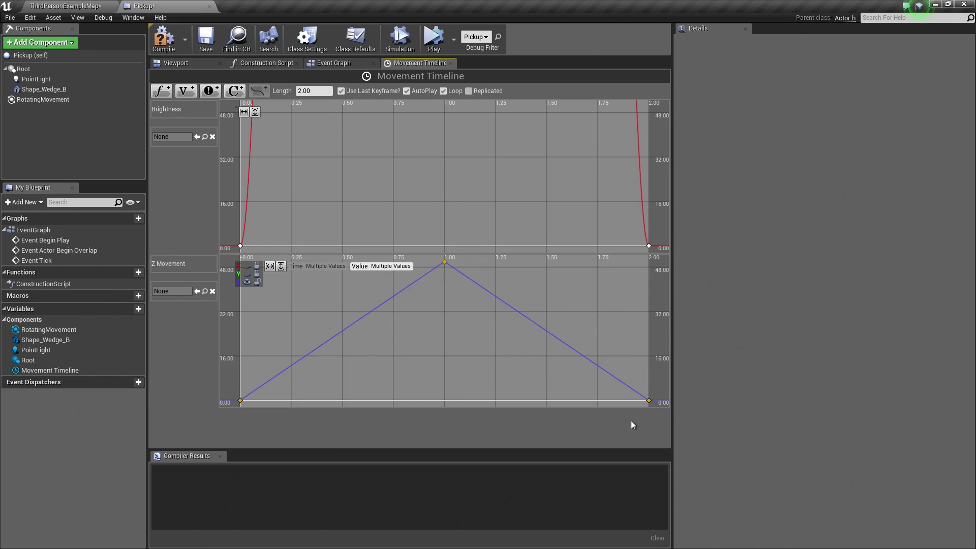
{"action": "right_click", "coordinate": [445, 263]}
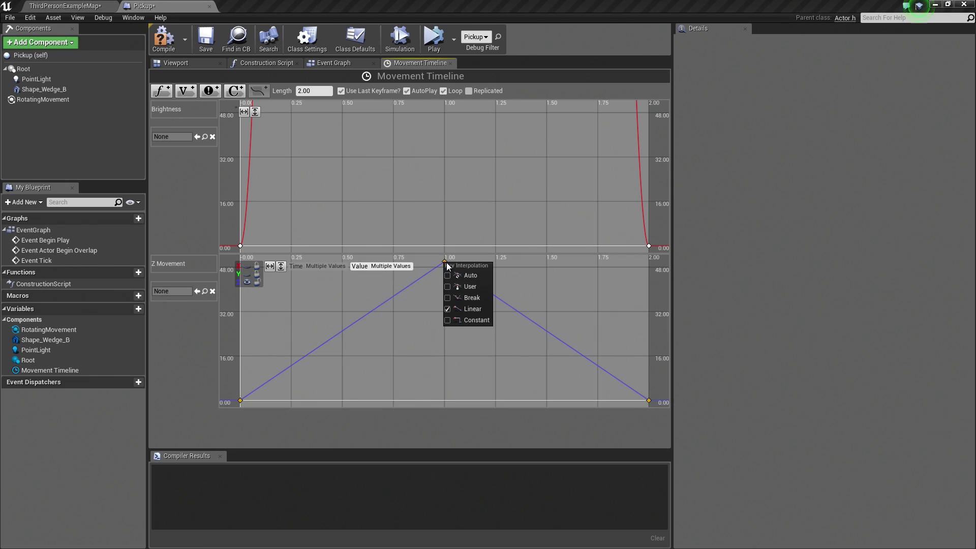
{"action": "left_click", "coordinate": [471, 276]}
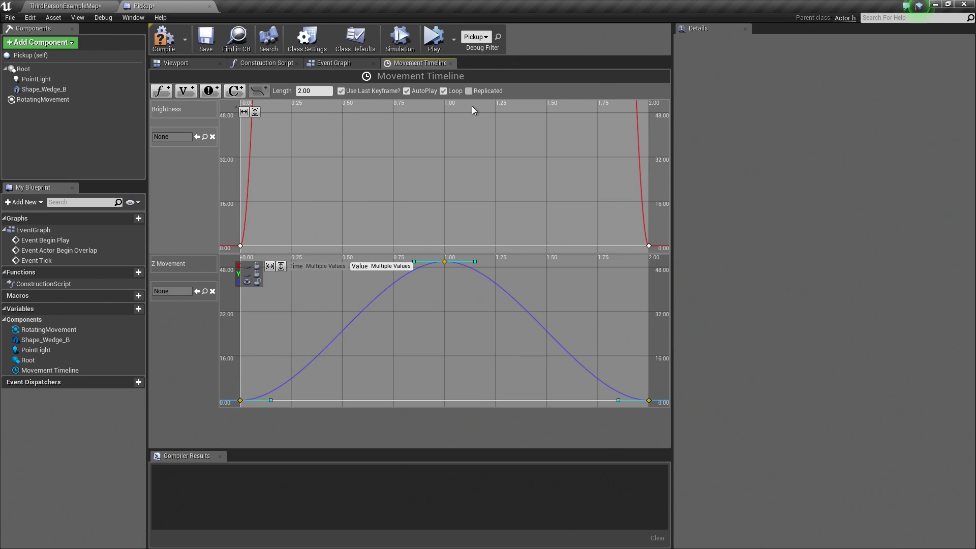
Add a PointLight reference with a Set Intensity node in the event graph
{"action": "left_click", "coordinate": [451, 63]}
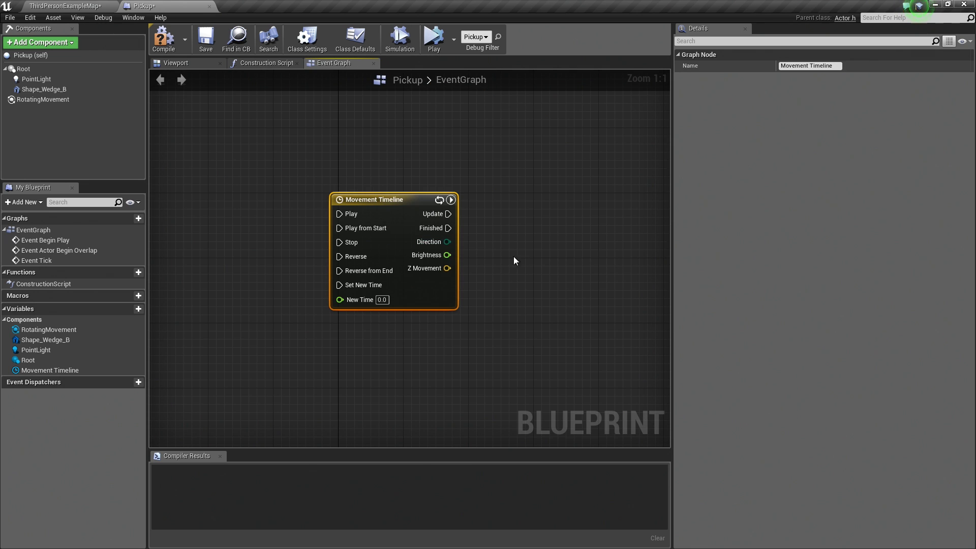
{"action": "right_click_drag", "start_coordinate": [514, 262], "coordinate": [469, 215]}
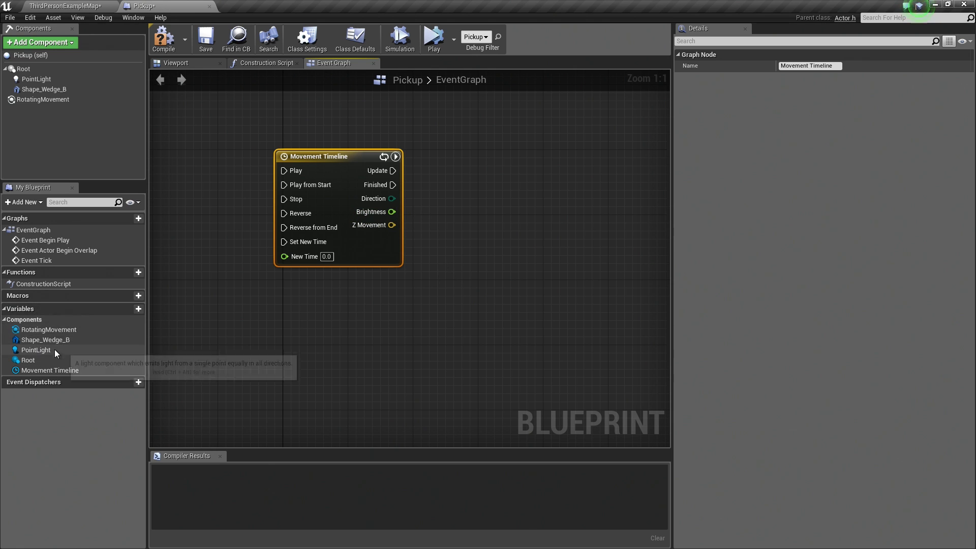
{"action": "mouse_move", "coordinate": [36, 350]}
{"action": "left_mouse_down"}
{"action": "mouse_move", "coordinate": [351, 305]}
{"action": "mouse_move", "coordinate": [482, 185]}
{"action": "left_mouse_up"}
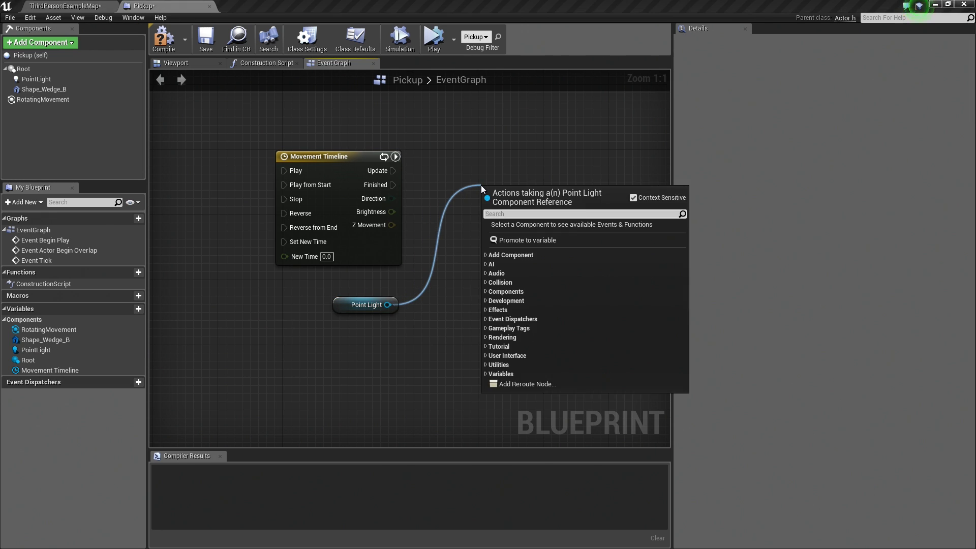
{"action": "type", "text": "set "}
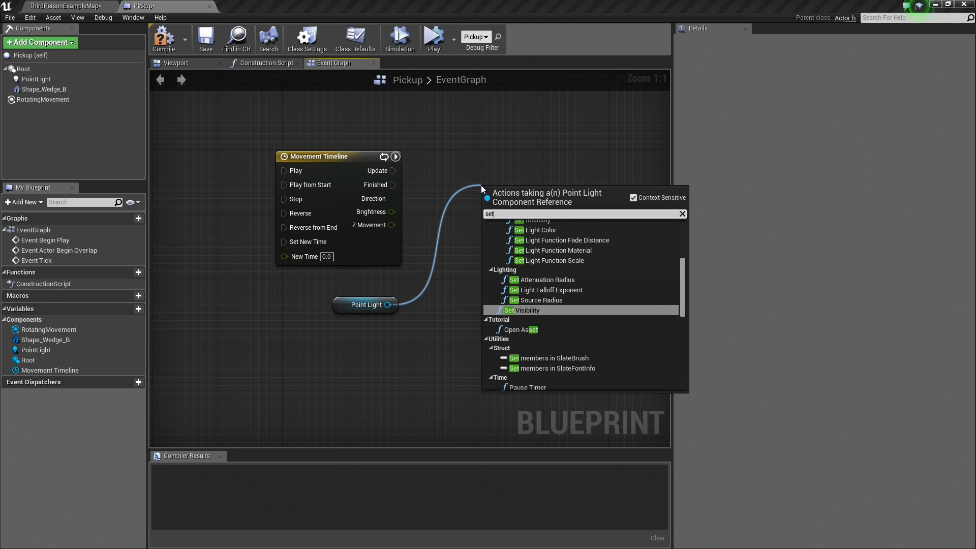
{"action": "type", "text": "intensity"}
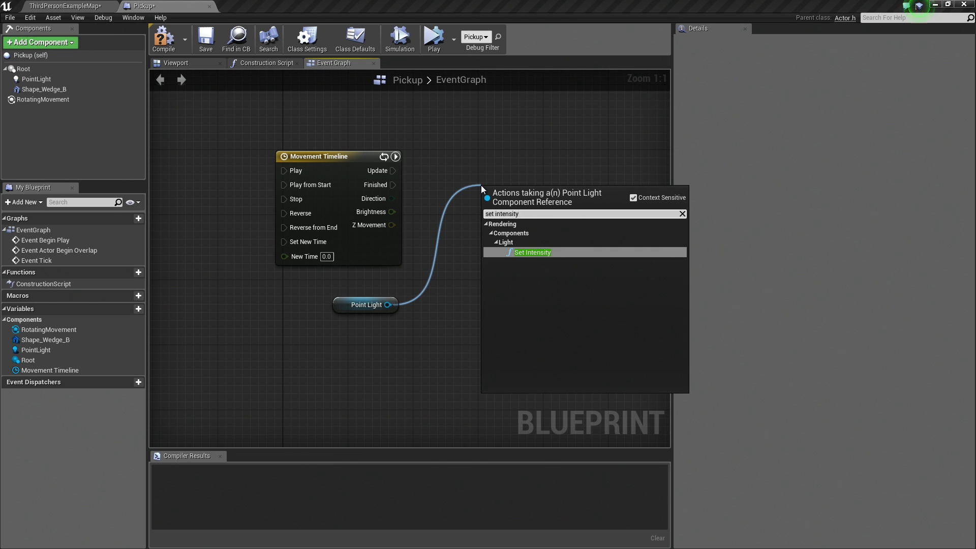
{"action": "key", "text": "Return"}
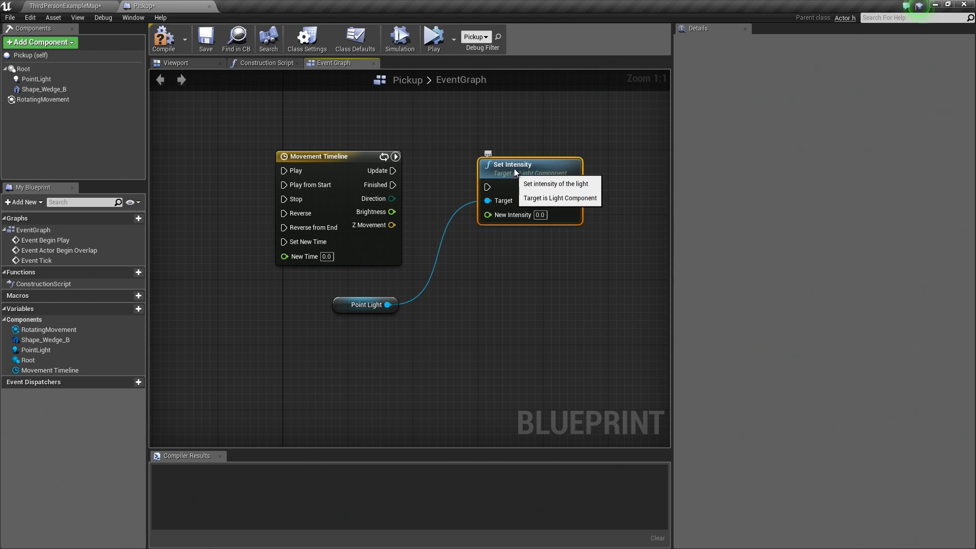
{"action": "mouse_move", "coordinate": [517, 201]}
{"action": "left_mouse_down"}
{"action": "mouse_move", "coordinate": [541, 161]}
{"action": "mouse_move", "coordinate": [559, 161]}
{"action": "left_mouse_up"}
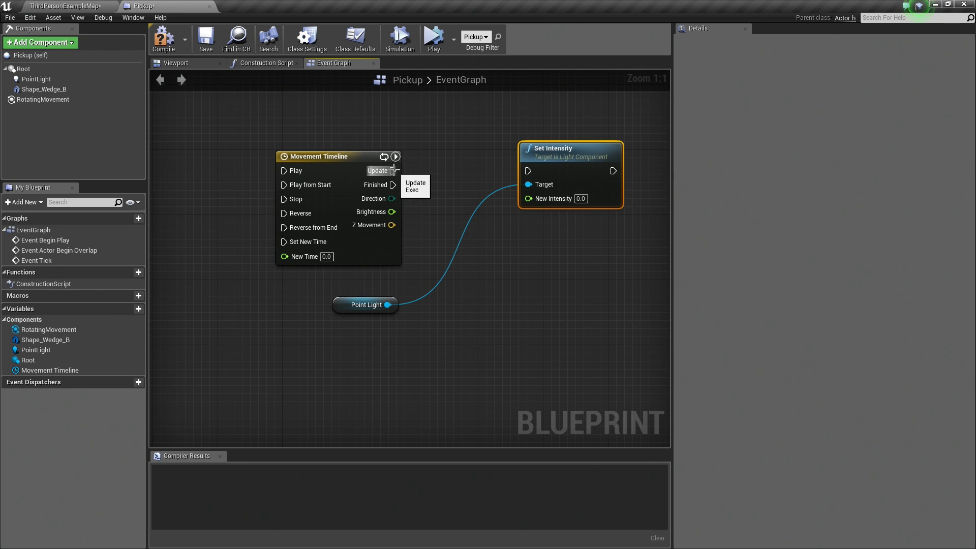
Wire the timeline's Update into Set Intensity and Brightness into New Intensity
{"action": "left_click_drag", "start_coordinate": [393, 171], "coordinate": [527, 175]}
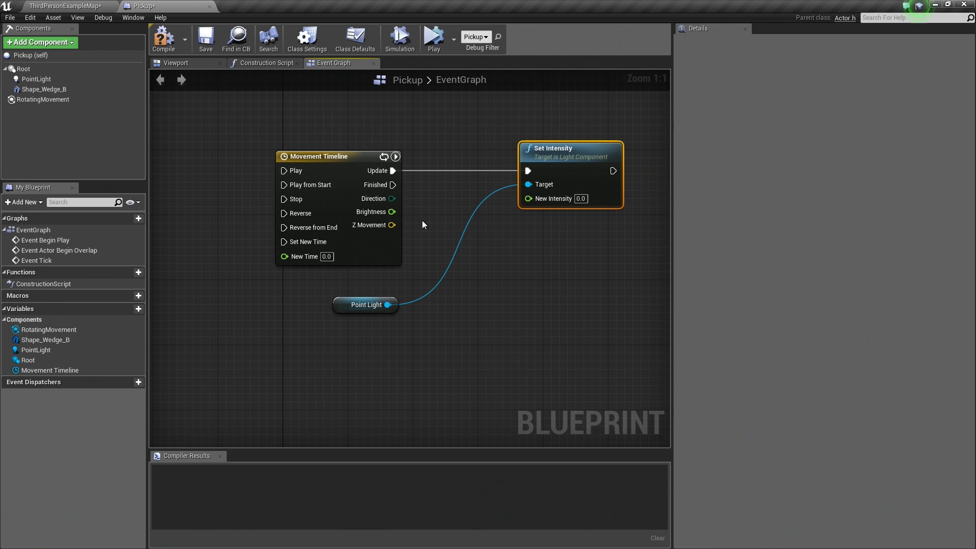
{"action": "left_click_drag", "start_coordinate": [392, 212], "coordinate": [459, 200]}
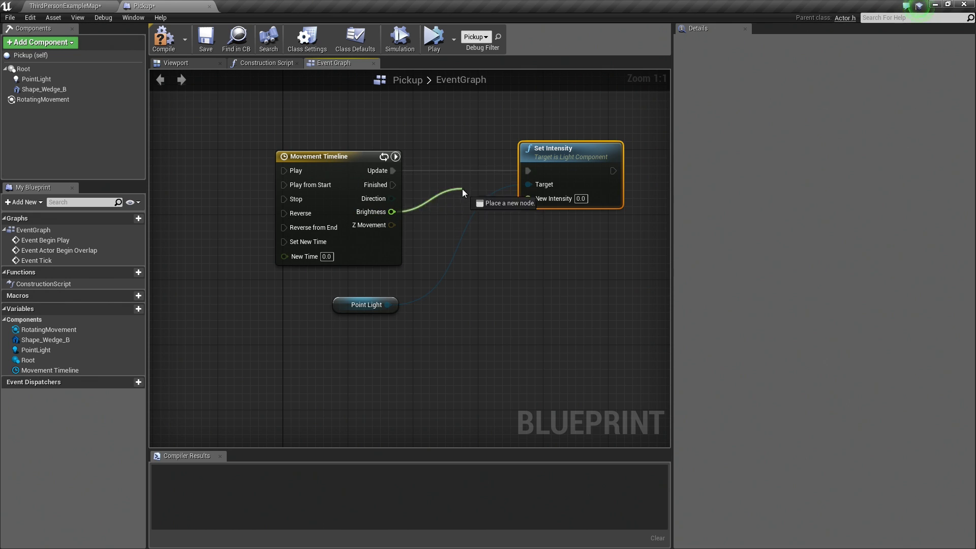
{"action": "left_click_drag", "start_coordinate": [459, 200], "coordinate": [529, 202]}
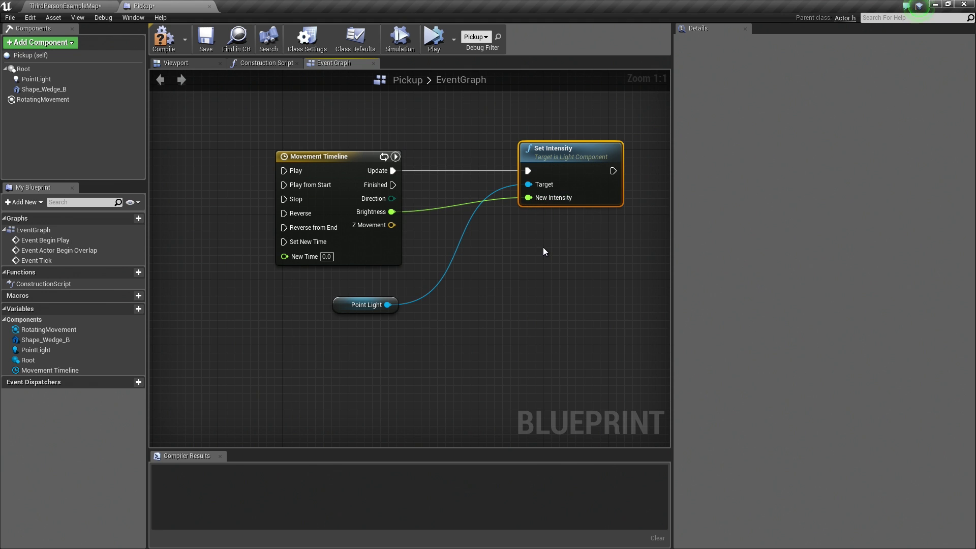
{"action": "left_click_drag", "start_coordinate": [358, 312], "coordinate": [358, 295]}
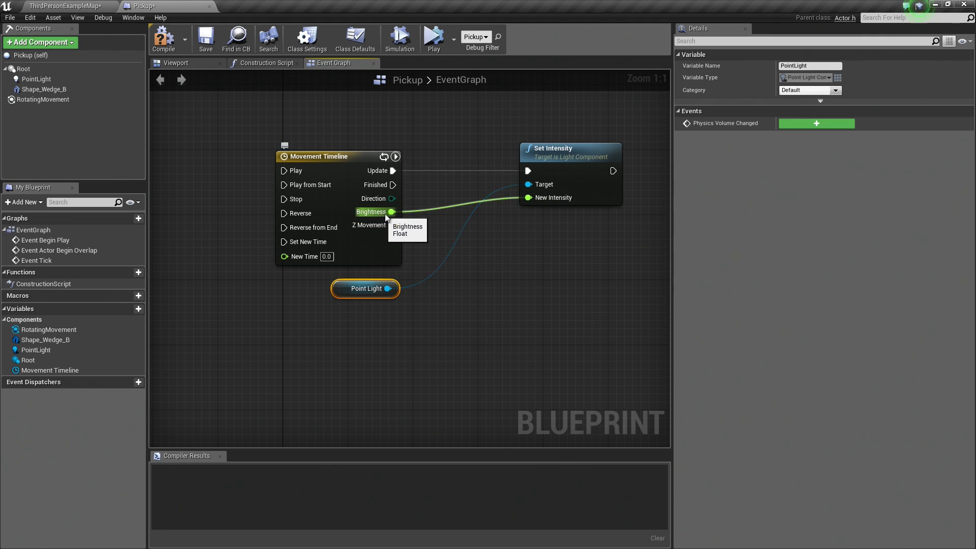
{"action": "mouse_move", "coordinate": [500, 308]}
{"action": "right_mouse_down"}
{"action": "mouse_move", "coordinate": [426, 276]}
{"action": "mouse_move", "coordinate": [415, 296]}
{"action": "right_mouse_up"}
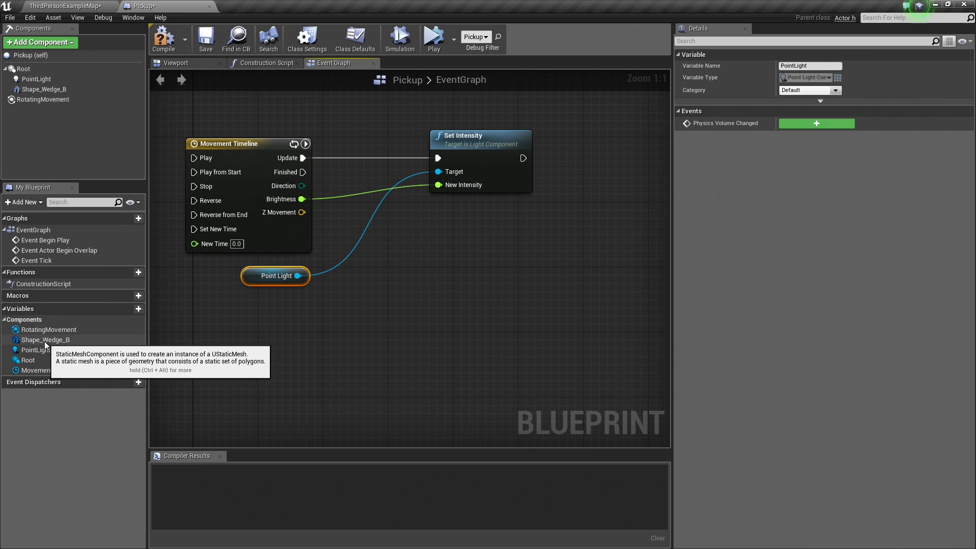
Add a Set Relative Location node for Shape_Wedge_B, chained after Set Intensity
{"action": "mouse_move", "coordinate": [49, 339]}
{"action": "left_mouse_down"}
{"action": "mouse_move", "coordinate": [275, 311]}
{"action": "mouse_move", "coordinate": [454, 253]}
{"action": "left_mouse_up"}
{"action": "left_click", "coordinate": [428, 271]}
{"action": "type", "text": "set"}
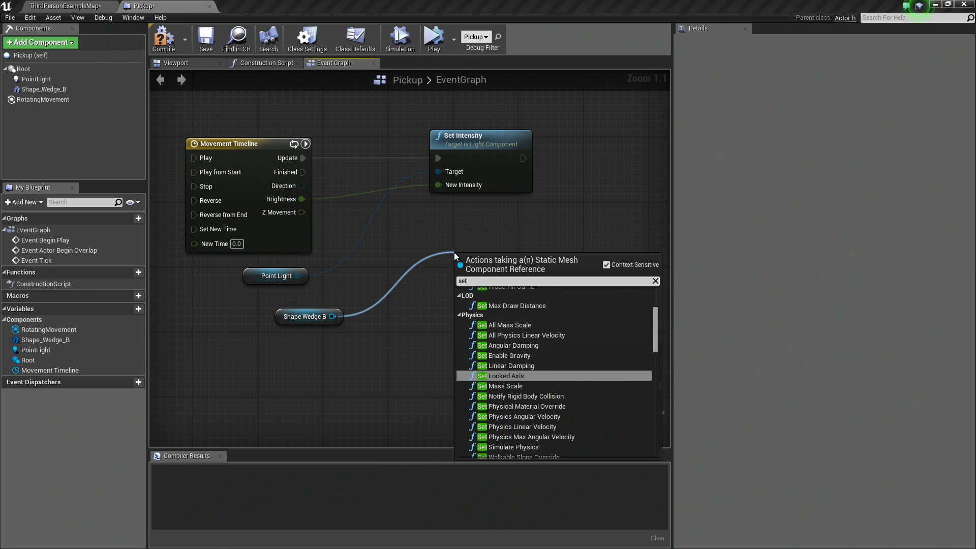
{"action": "type", "text": " loc"}
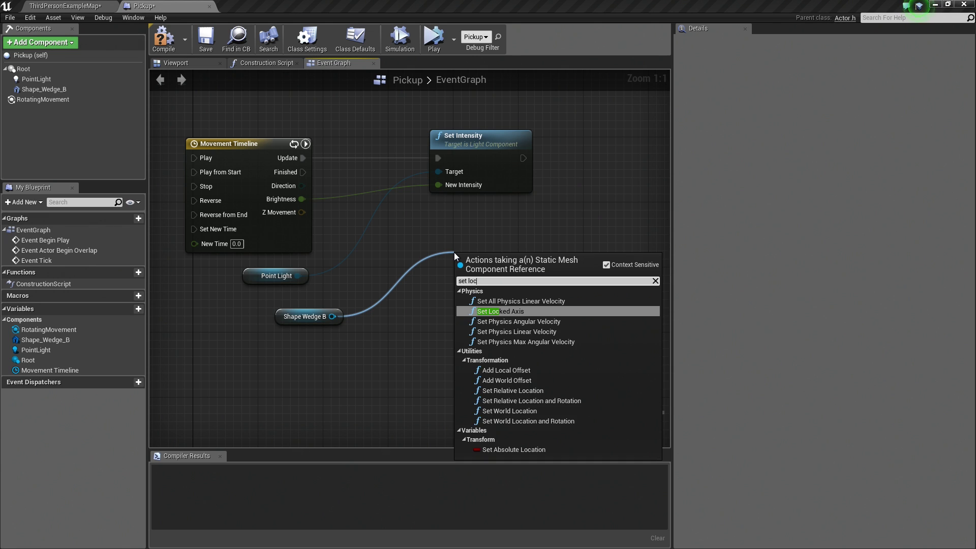
{"action": "type", "text": "ation"}
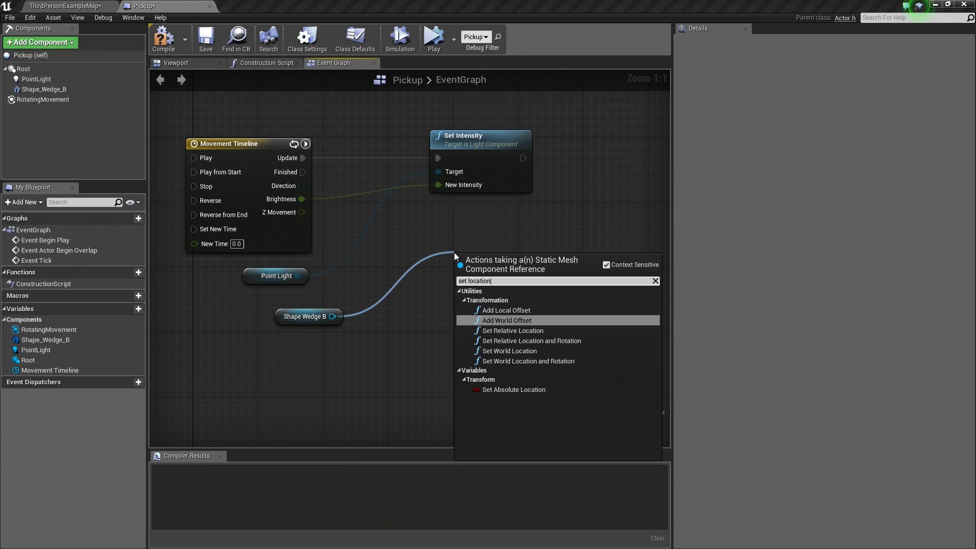
{"action": "left_click", "coordinate": [513, 332]}
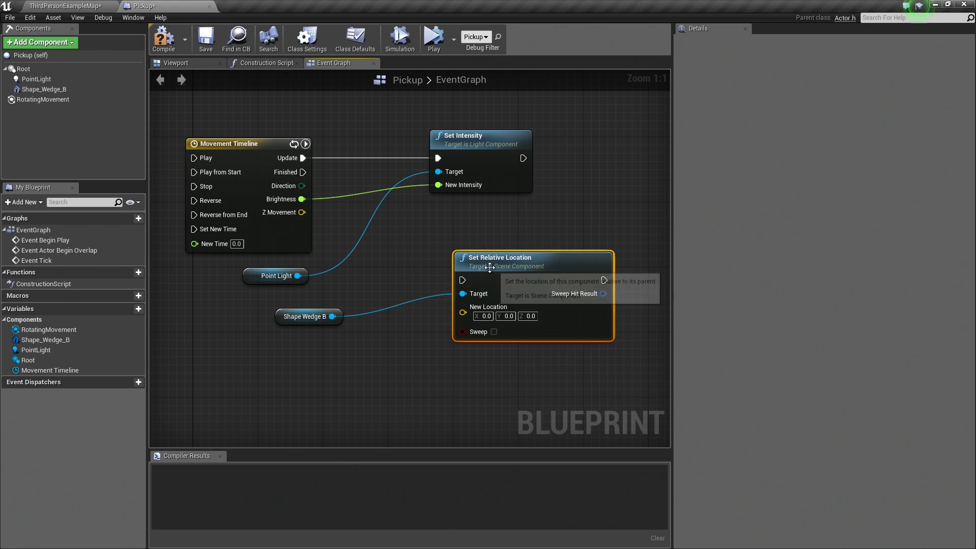
{"action": "left_click_drag", "start_coordinate": [493, 261], "coordinate": [602, 144]}
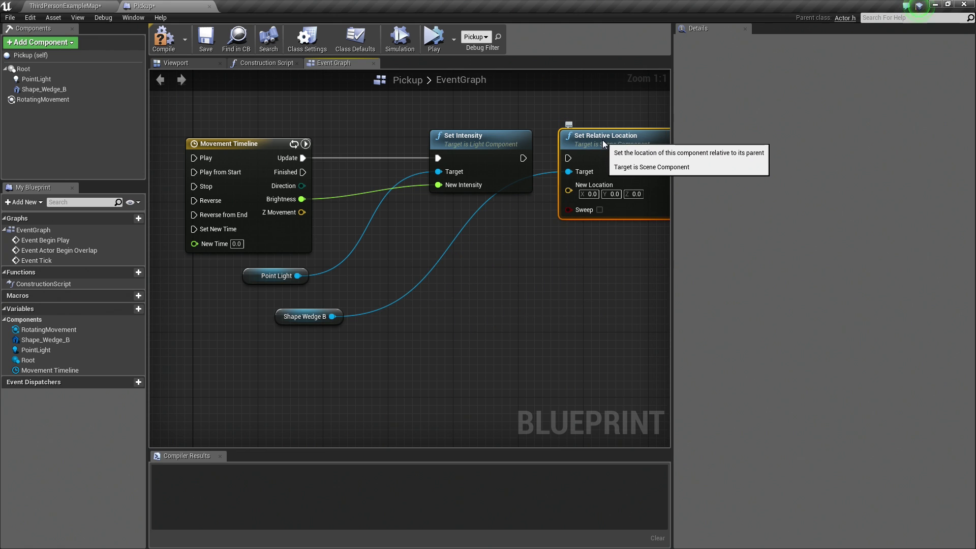
{"action": "left_click_drag", "start_coordinate": [523, 159], "coordinate": [567, 159]}
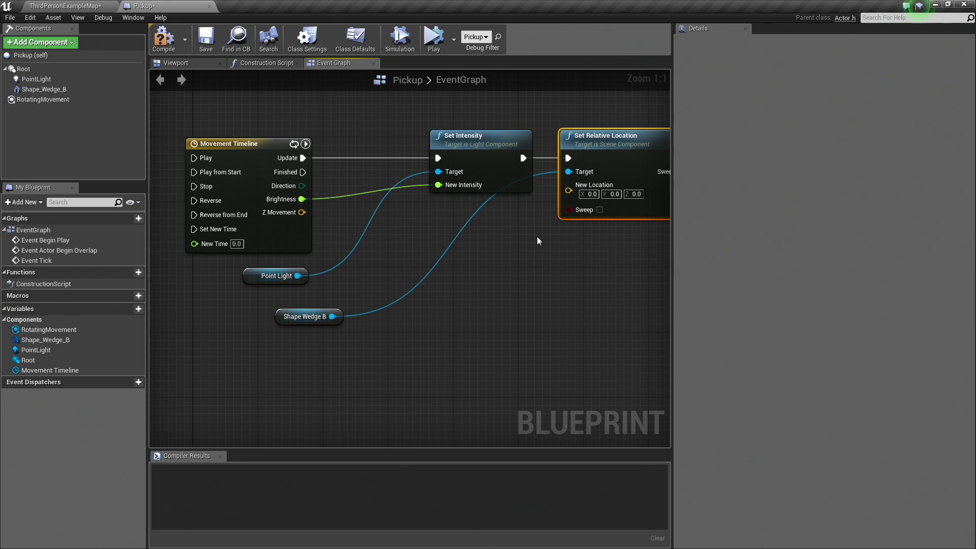
Feed Z Movement into New Location, then compile and save the Pickup blueprint
{"action": "left_click_drag", "start_coordinate": [302, 212], "coordinate": [505, 236]}
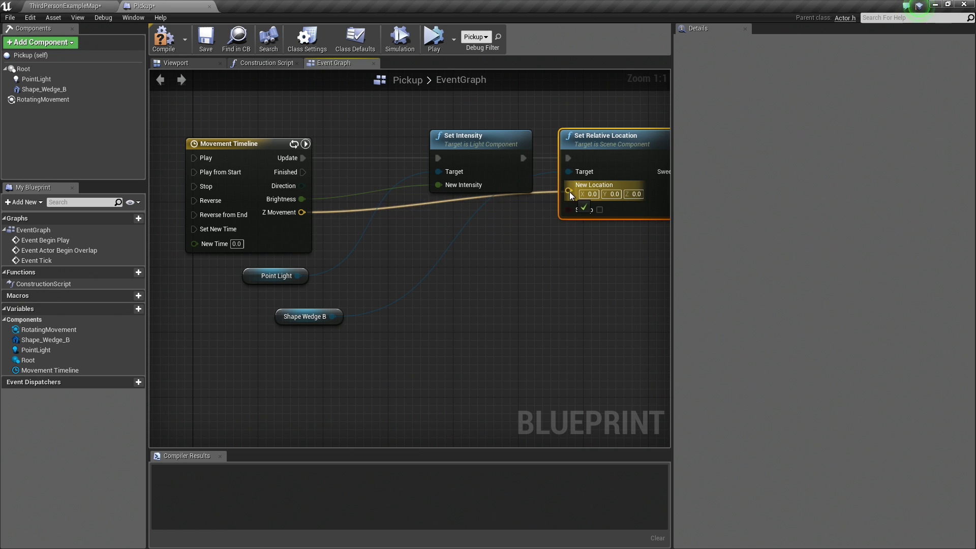
{"action": "left_click_drag", "start_coordinate": [505, 236], "coordinate": [568, 191]}
{"action": "mouse_move", "coordinate": [531, 308]}
{"action": "right_mouse_down"}
{"action": "mouse_move", "coordinate": [526, 274]}
{"action": "mouse_move", "coordinate": [533, 314]}
{"action": "right_mouse_up"}
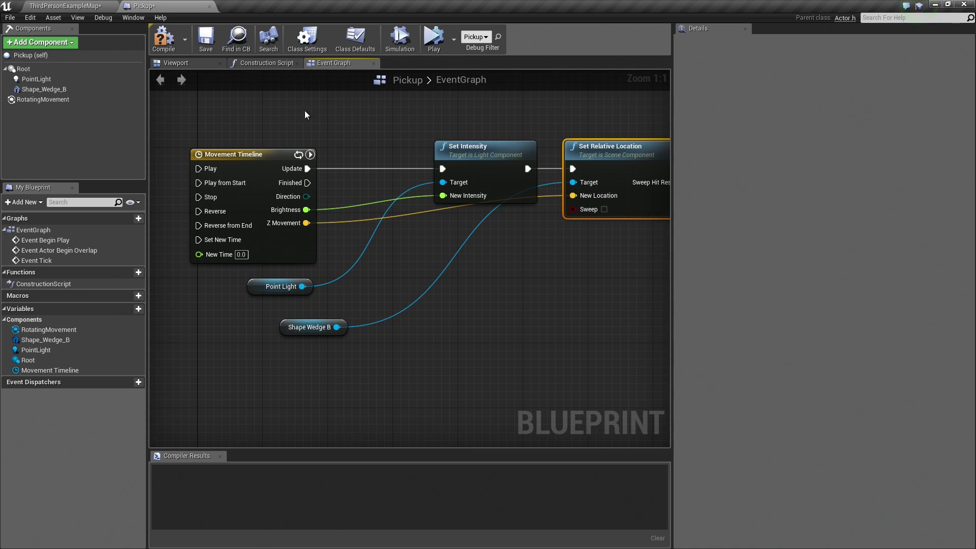
{"action": "left_click", "coordinate": [164, 38]}
{"action": "left_click", "coordinate": [206, 39]}
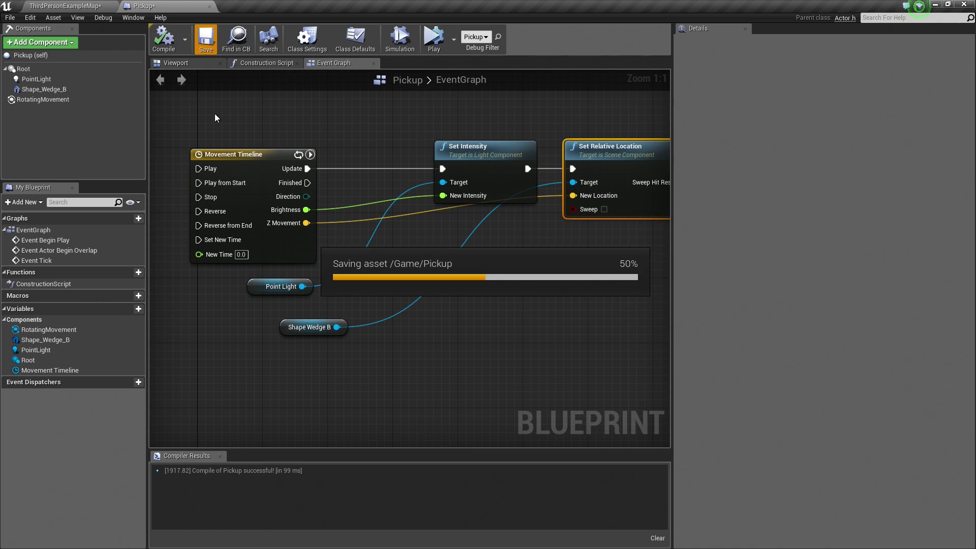
Simulate ThirdPersonExampleMap and move the camera to watch the Pickup pulse and bob
{"action": "left_click", "coordinate": [87, 8]}
{"action": "right_click_drag", "start_coordinate": [368, 232], "coordinate": [427, 229]}
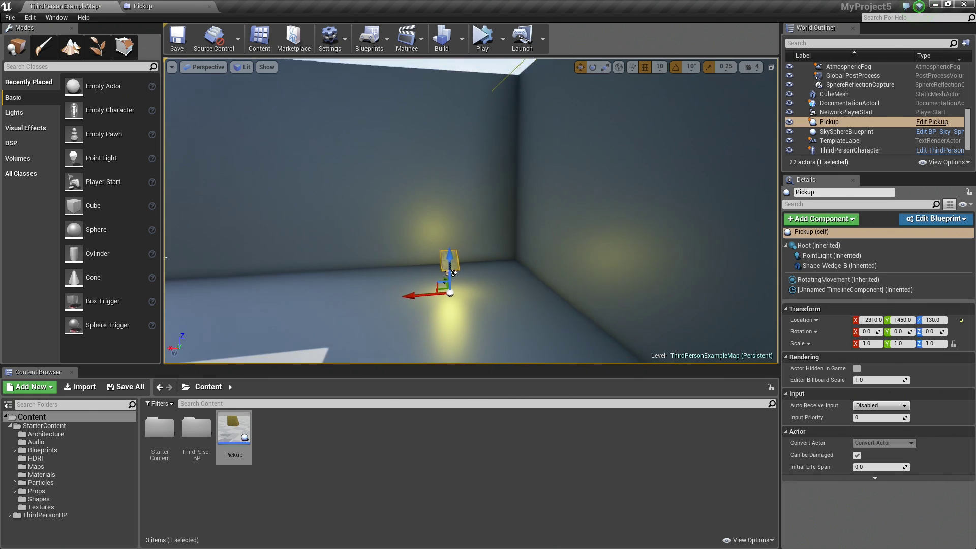
{"action": "left_click", "coordinate": [482, 36]}
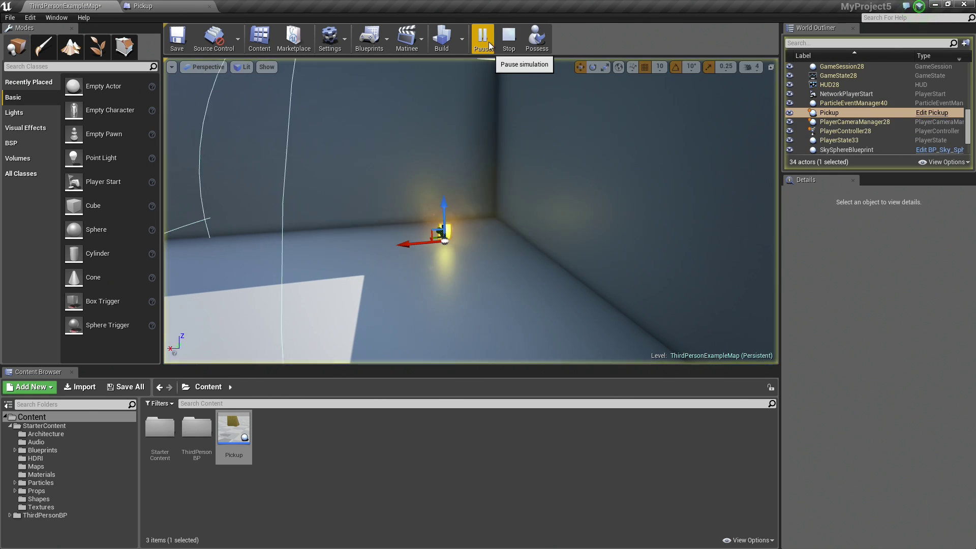
{"action": "mouse_move", "coordinate": [473, 213]}
{"action": "right_mouse_down"}
{"action": "mouse_move", "coordinate": [488, 228]}
{"action": "mouse_move", "coordinate": [504, 222]}
{"action": "right_mouse_up"}
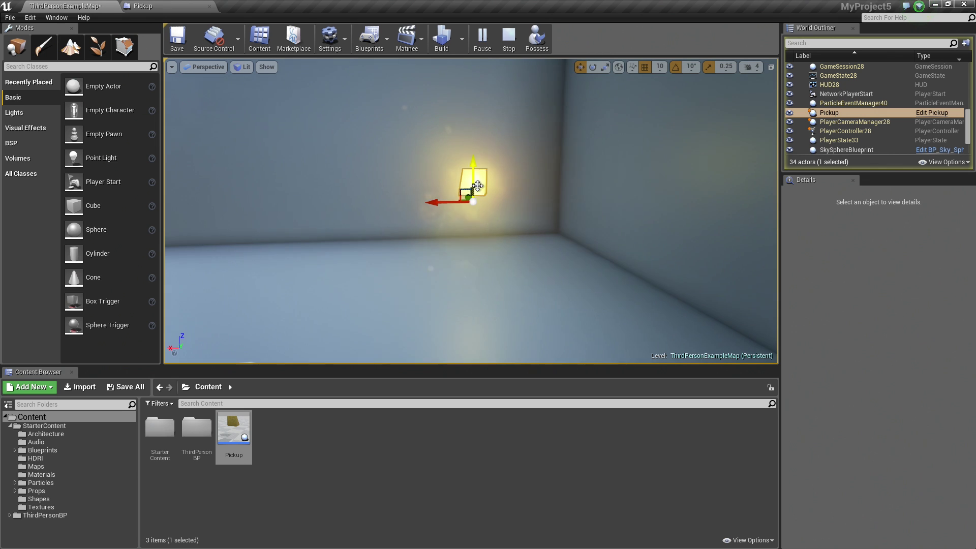
{"action": "right_click_drag", "start_coordinate": [480, 226], "coordinate": [488, 229]}
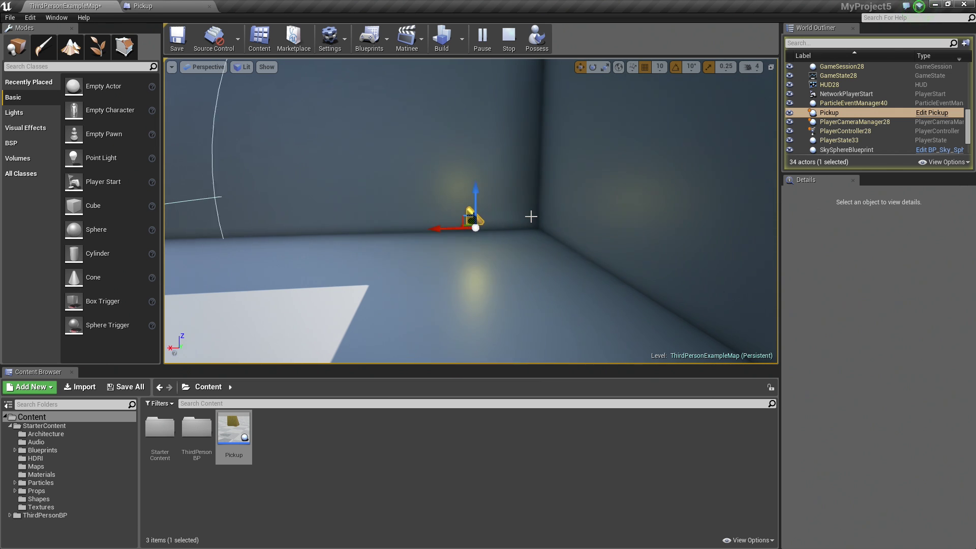
{"action": "left_click_drag", "start_coordinate": [517, 215], "coordinate": [518, 216], "text": "alt"}
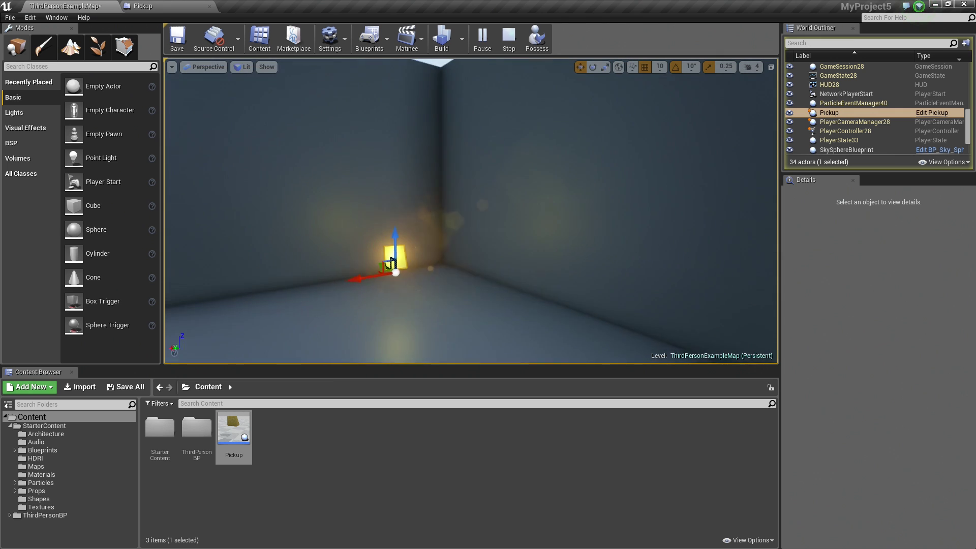